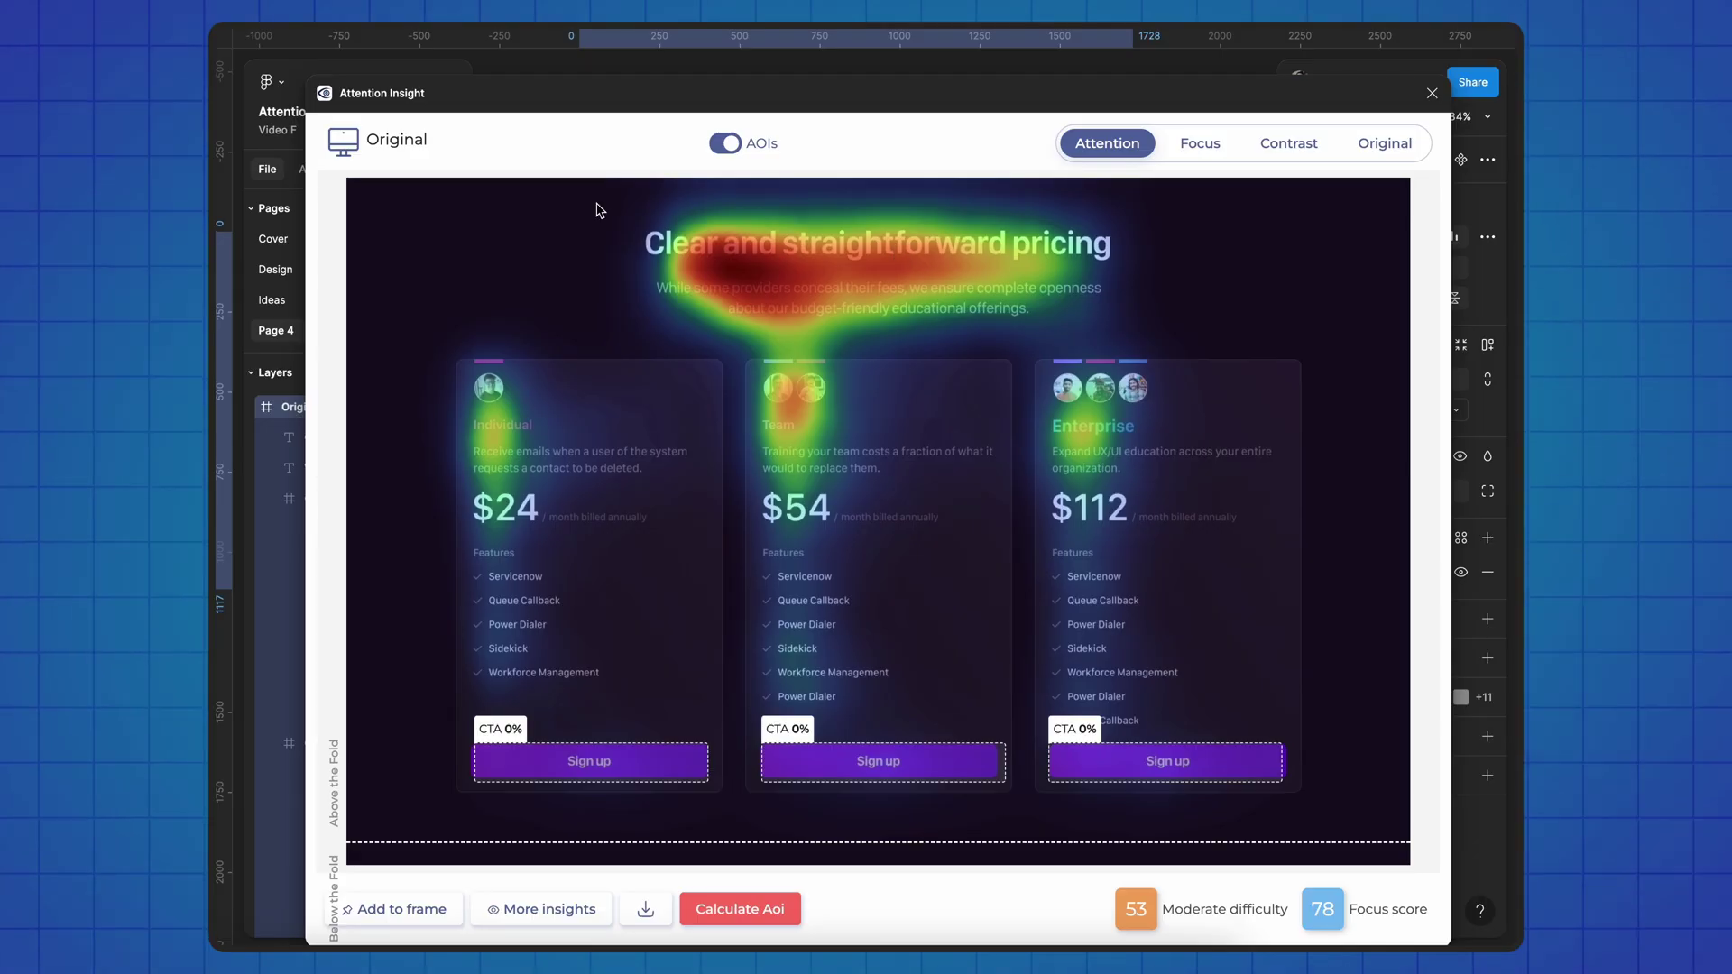
# Step: Mark the pricing heading as an area of interest and confirm it
pyautogui.moveTo(588, 205); pyautogui.dragTo(1145, 349)
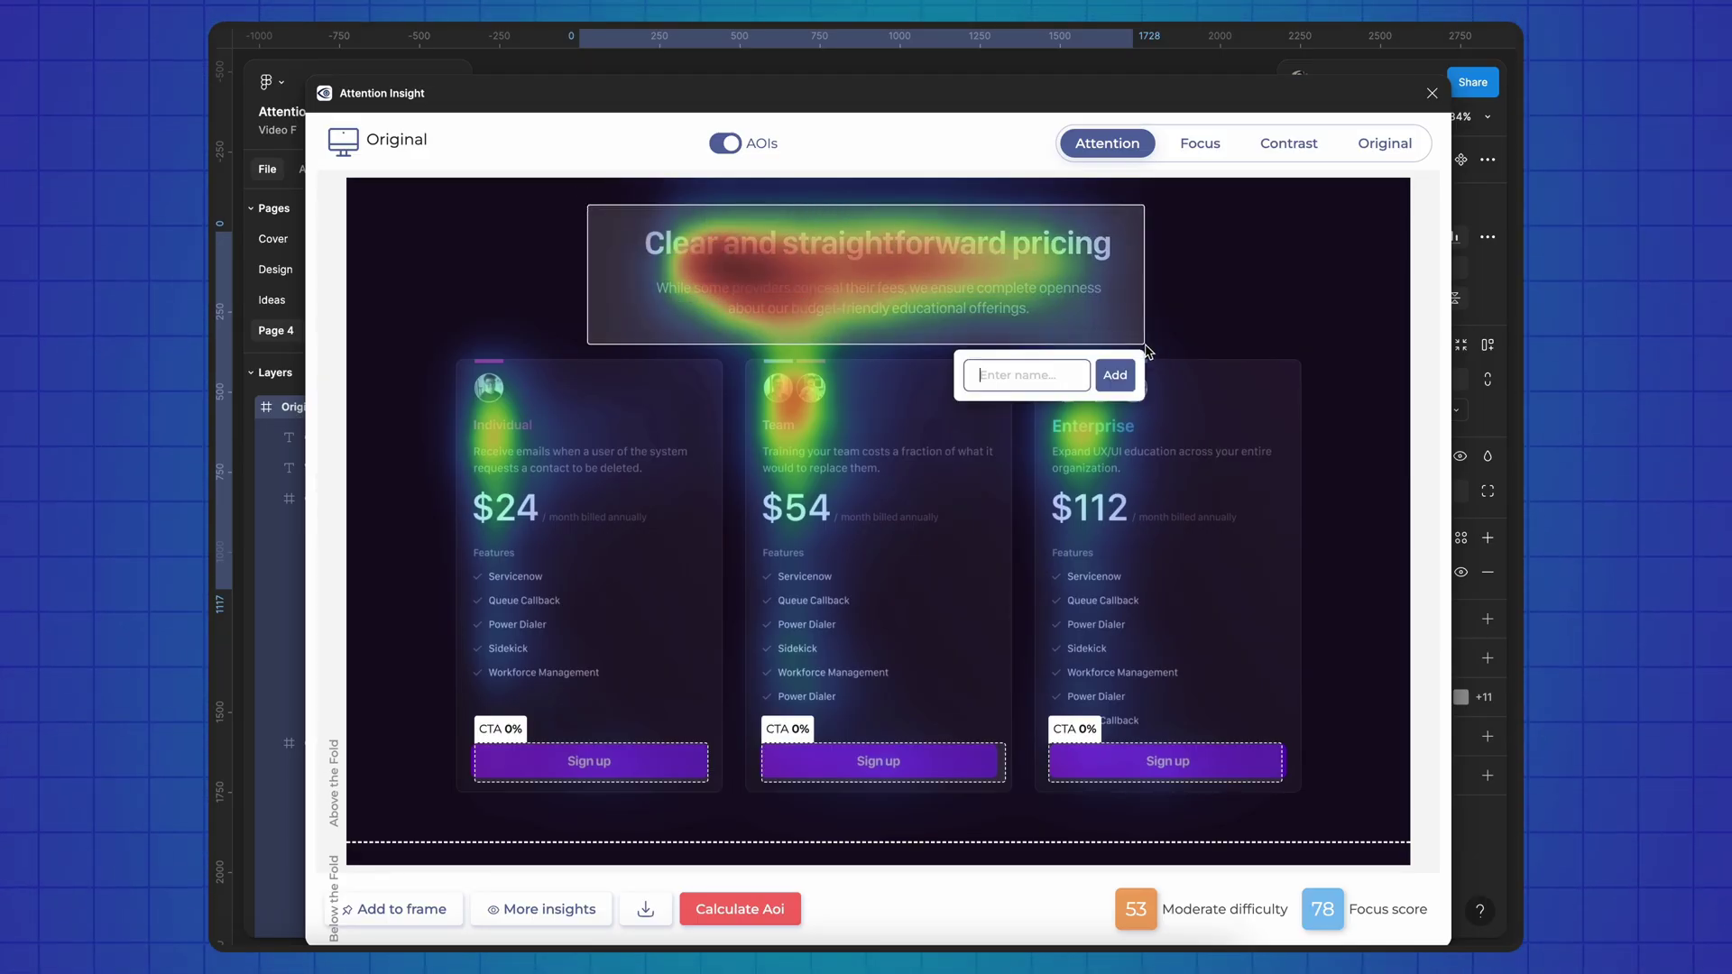
pyautogui.click(1115, 375)
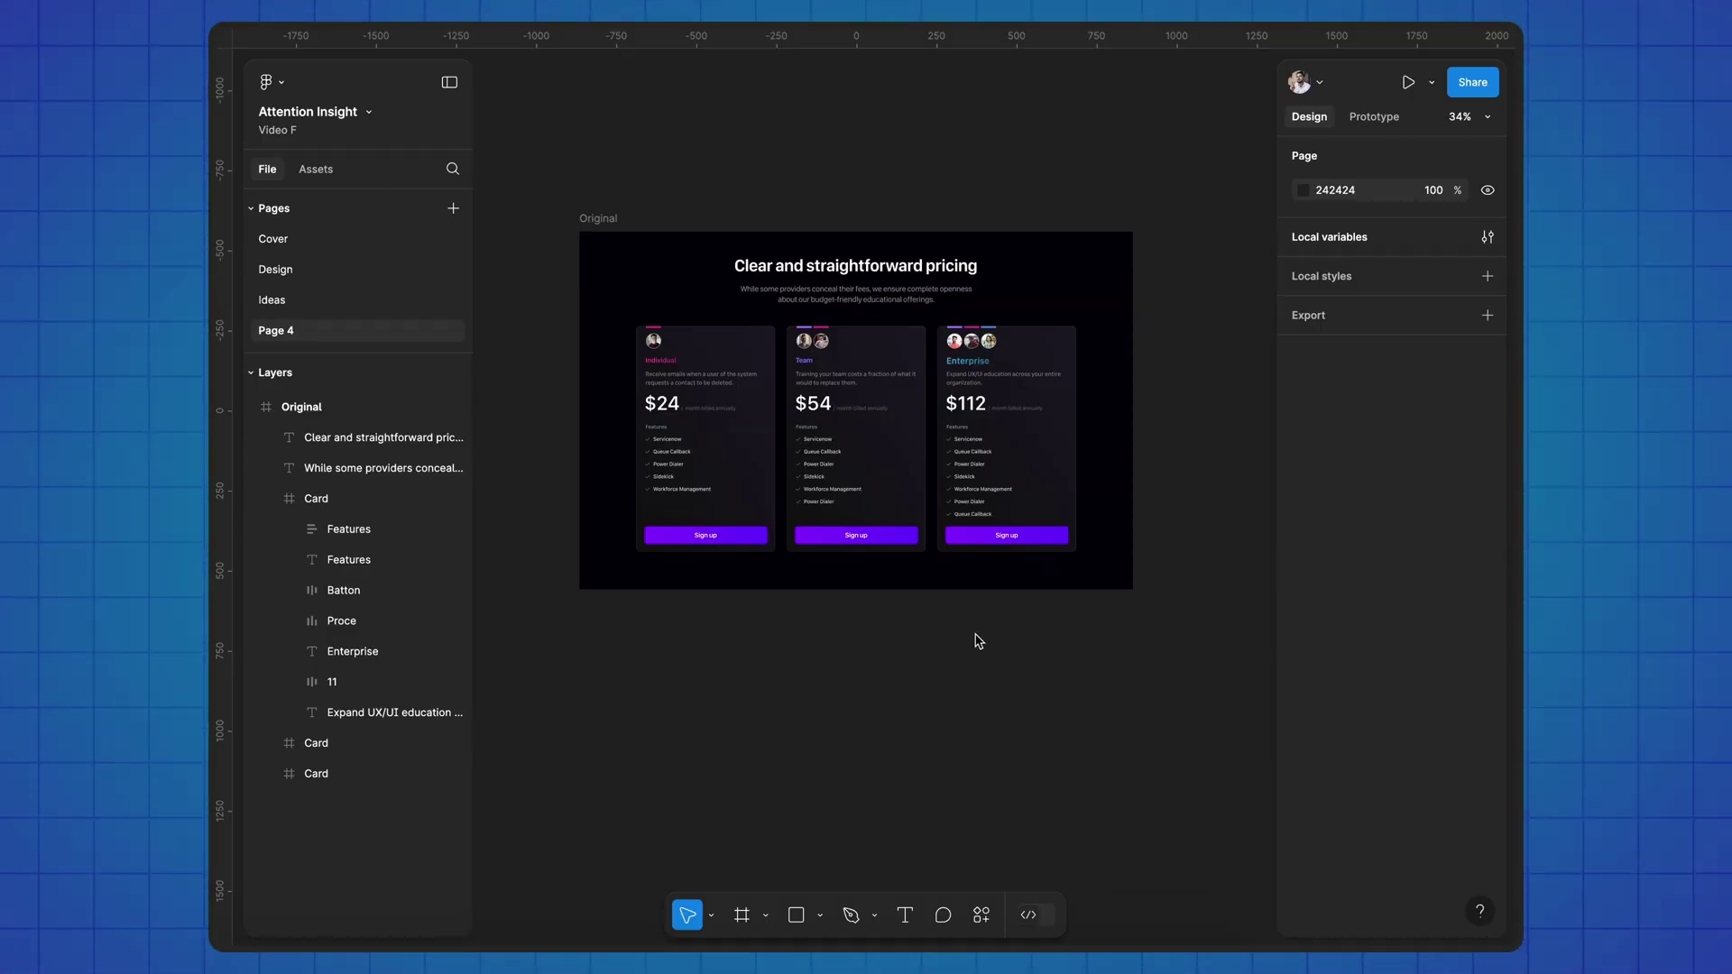
# Step: Select the three Sign up buttons, then select the whole Original frame instead
pyautogui.doubleClick(721, 535)
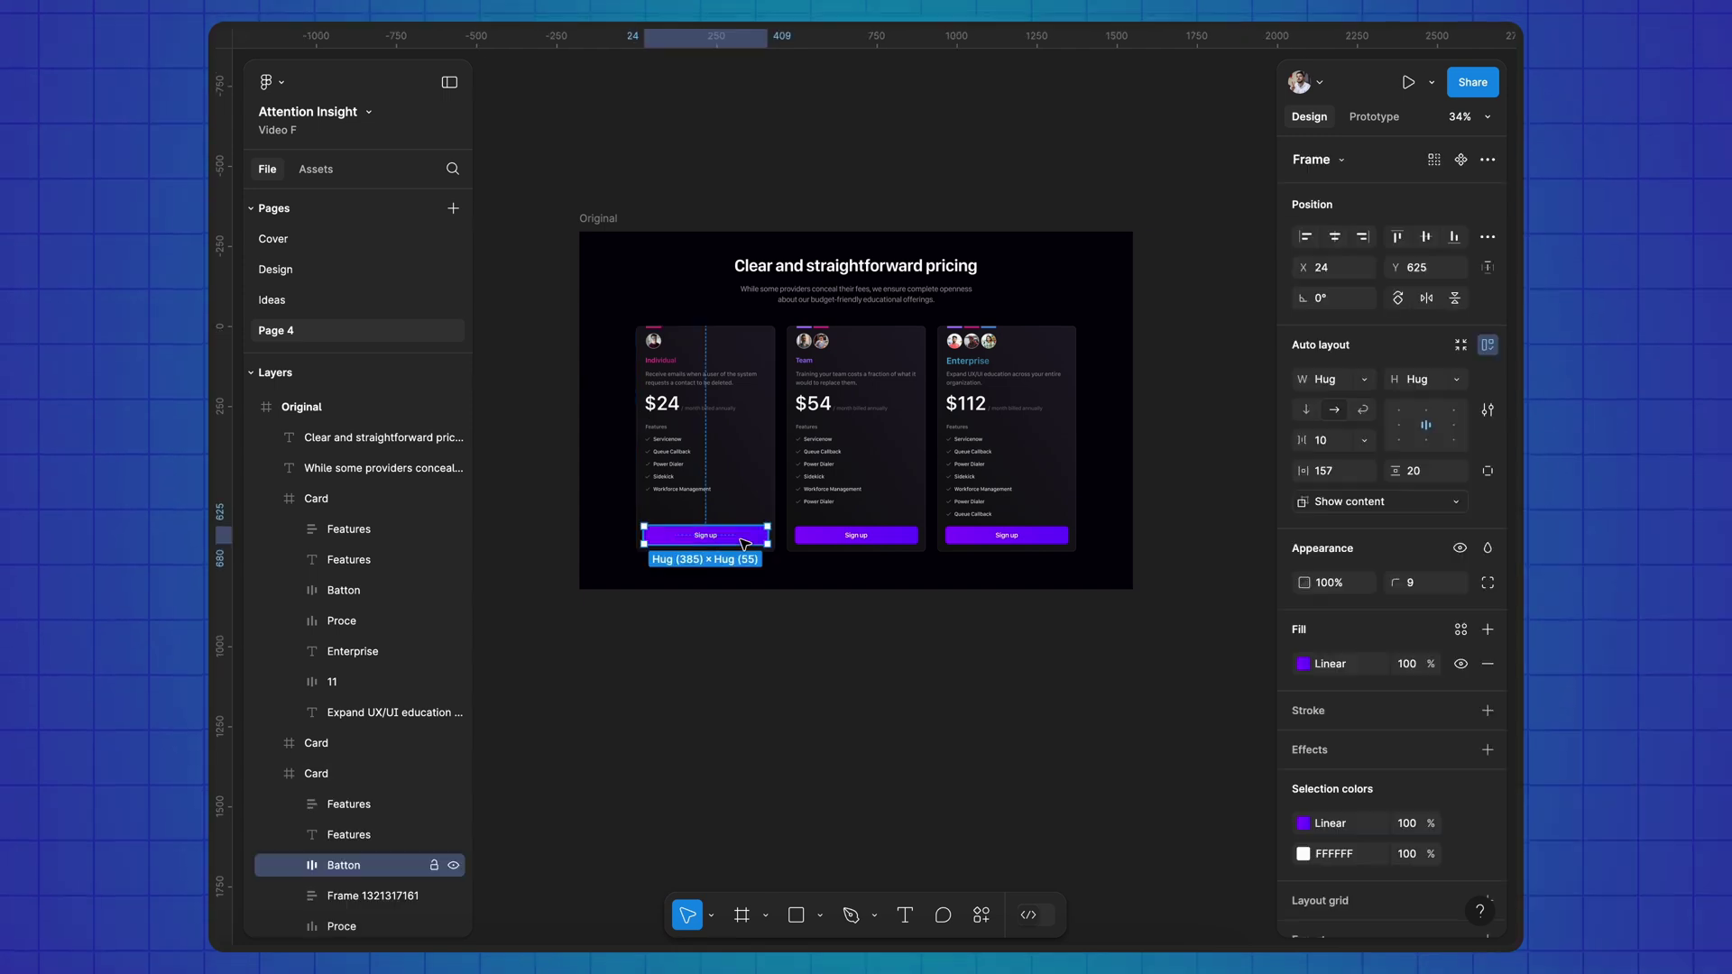
pyautogui.keyDown('shift'); pyautogui.click(830, 541); pyautogui.keyUp('shift')
pyautogui.keyDown('shift'); pyautogui.click(995, 539); pyautogui.keyUp('shift')
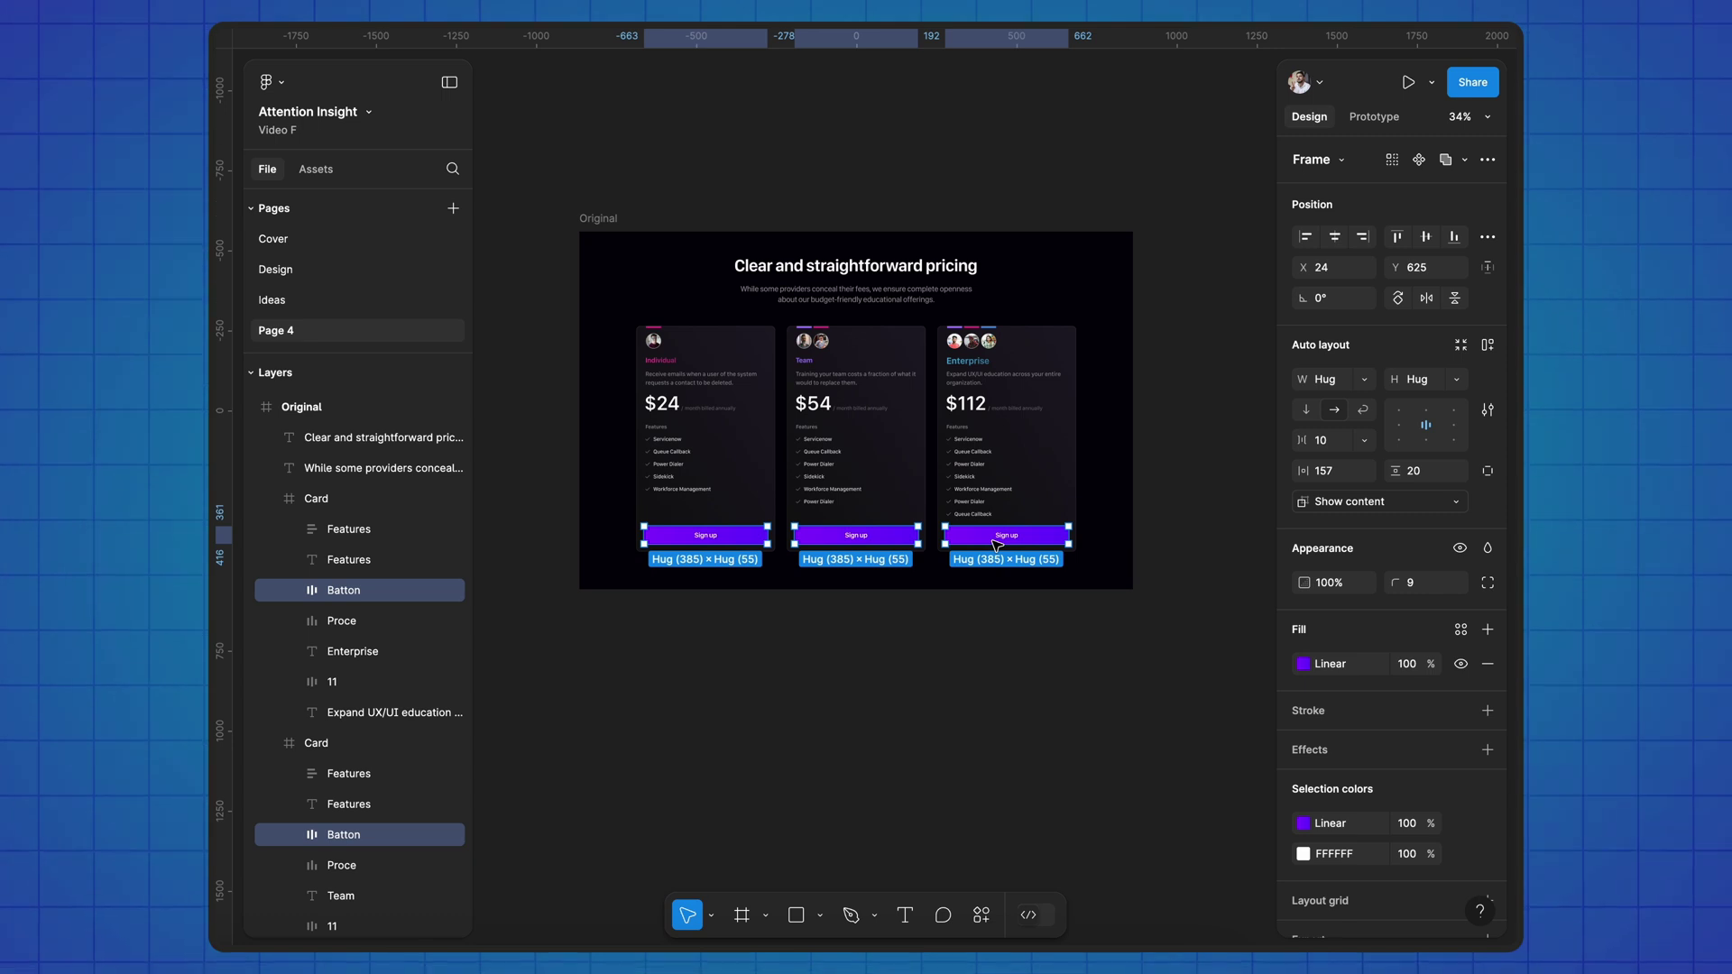
pyautogui.click(943, 645)
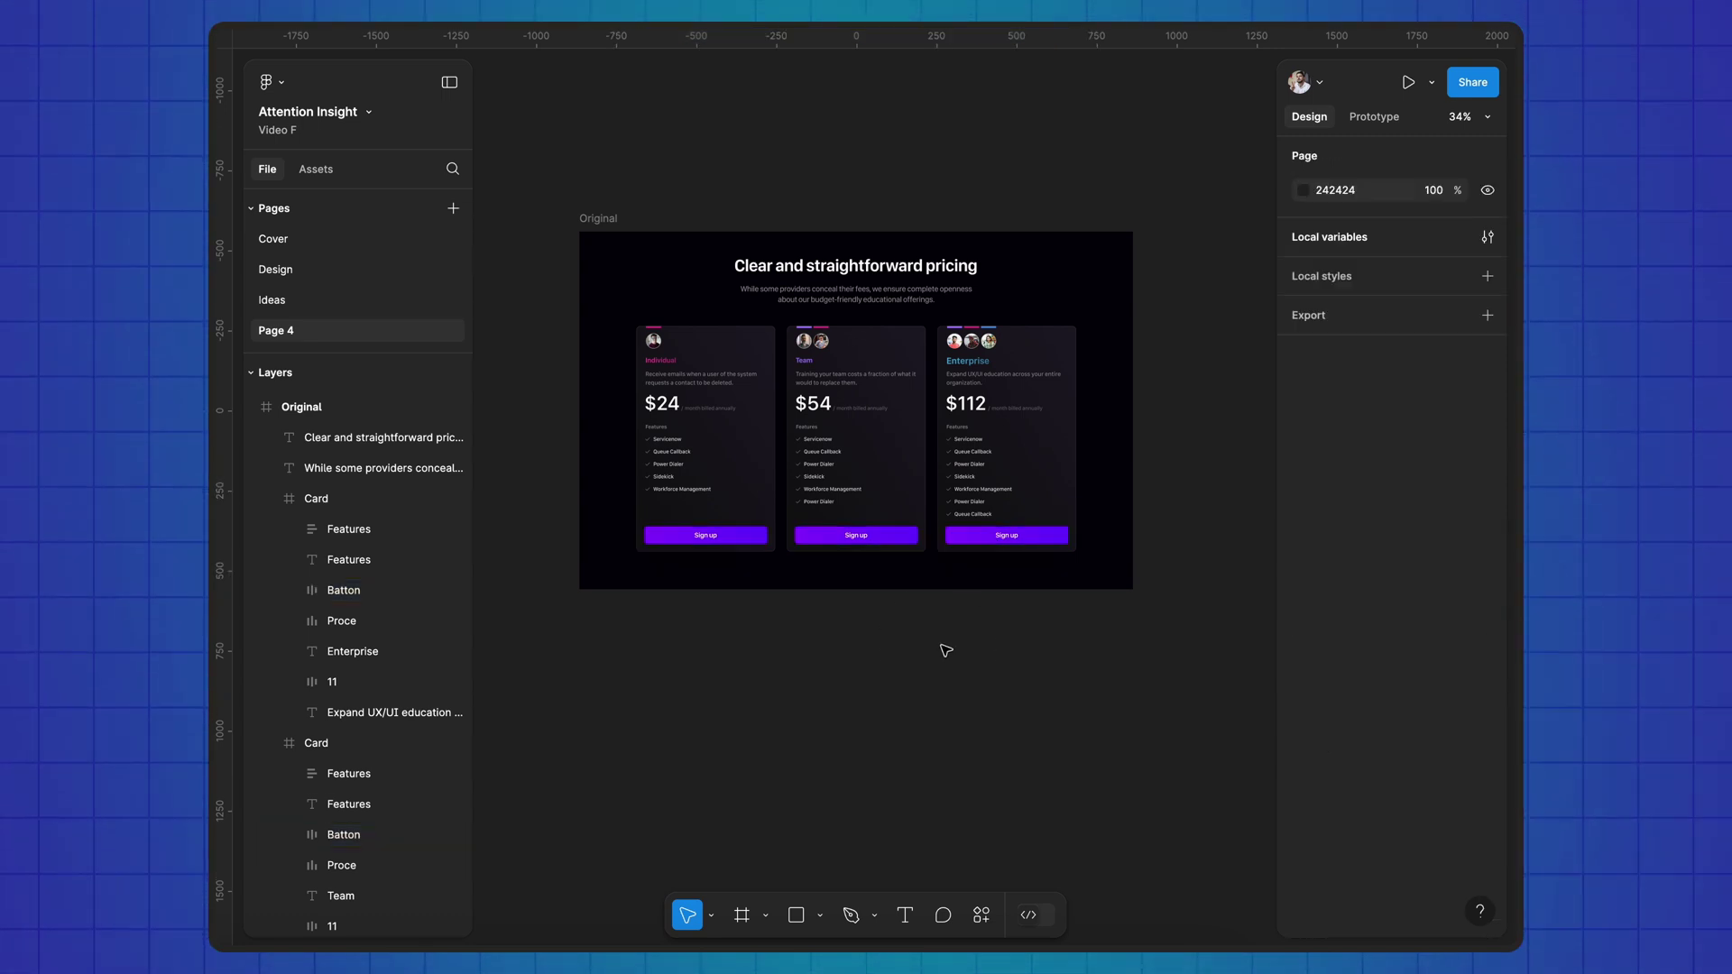
pyautogui.click(595, 218)
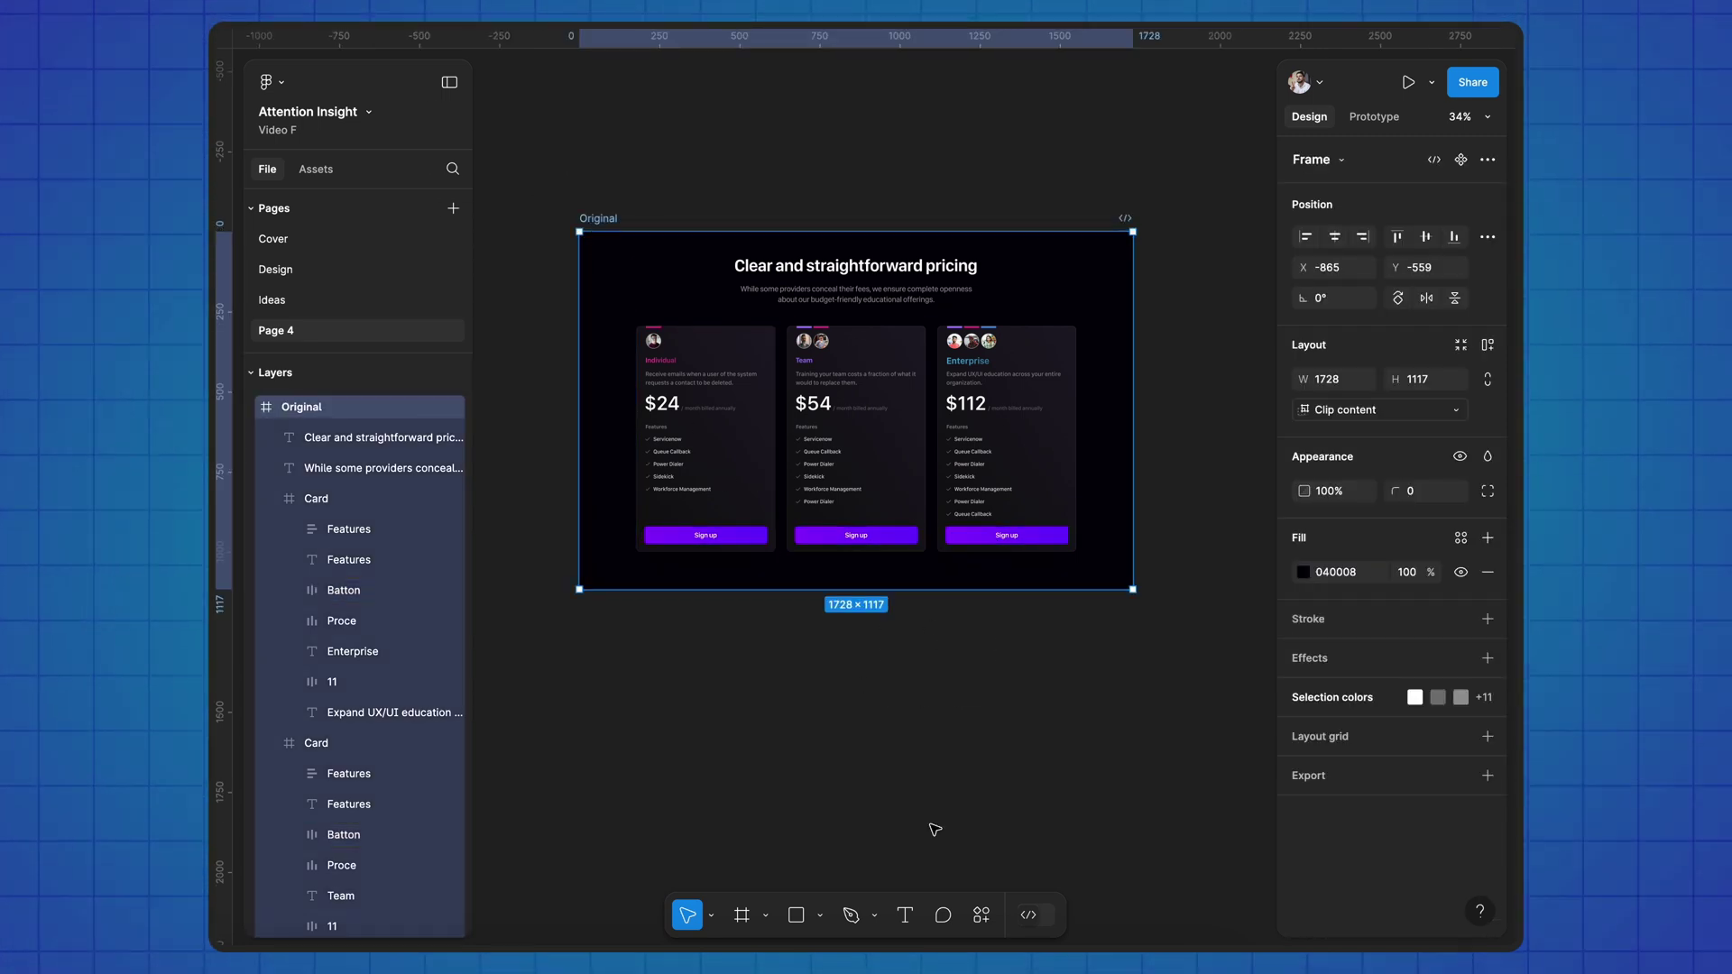
# Step: Run the Attention Insight plugin's Analyze Design > Desktop analysis on the Original frame
pyautogui.click(982, 915)
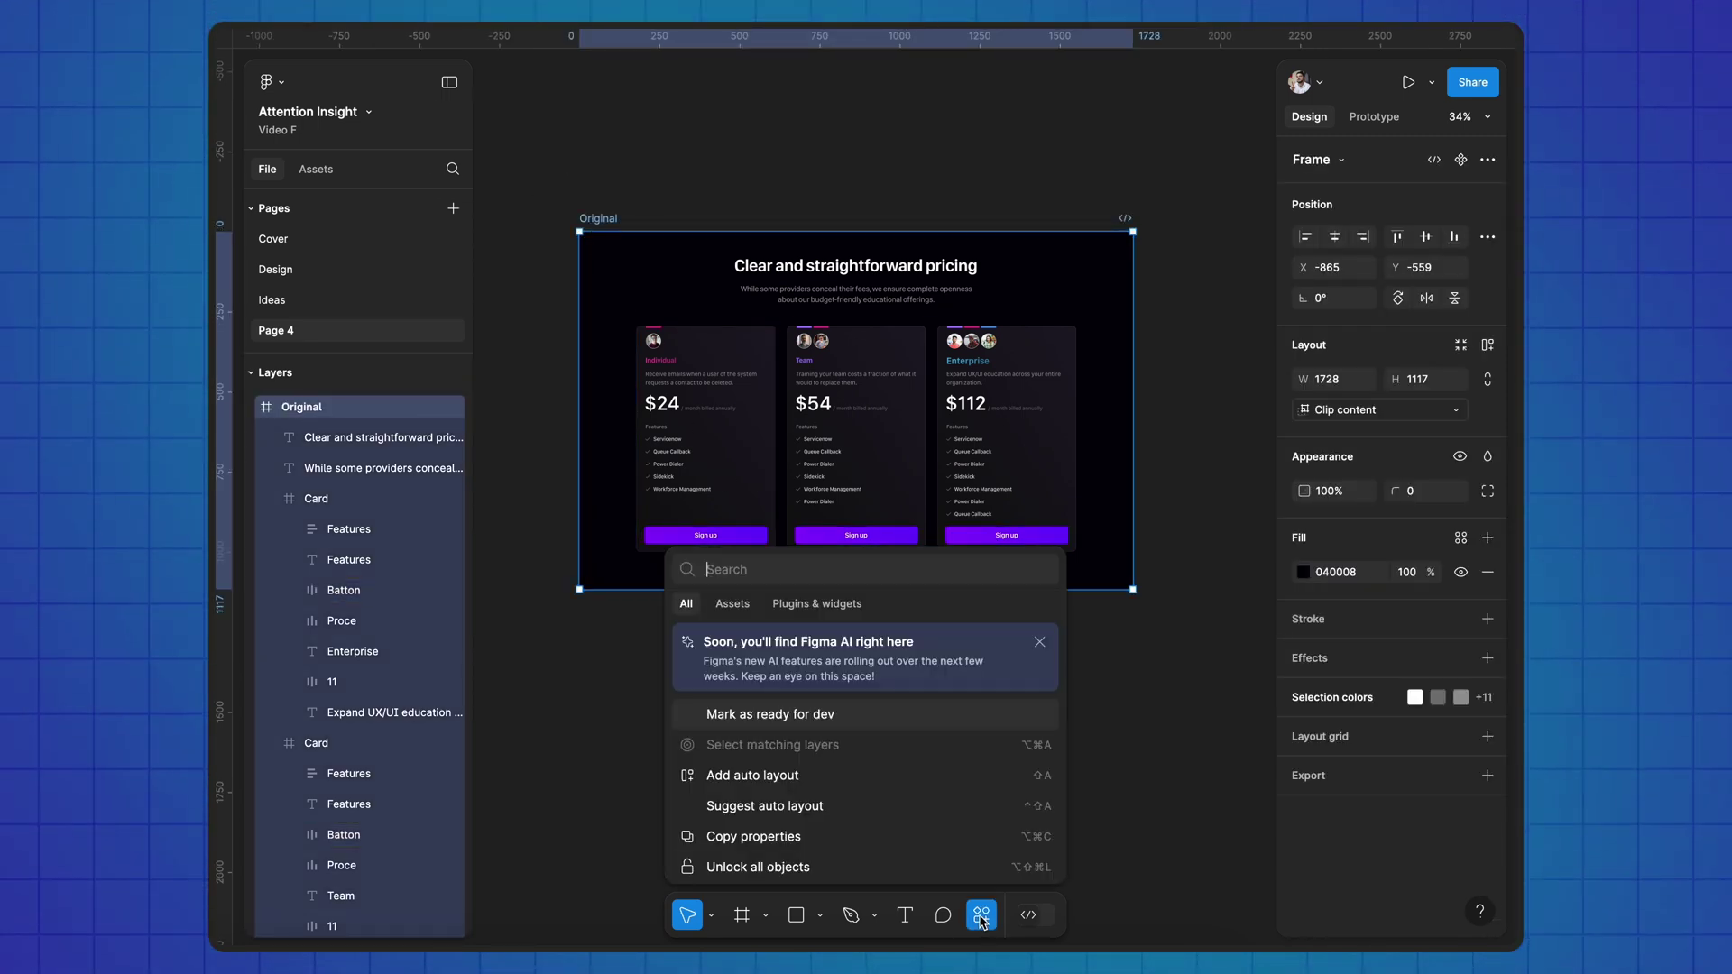
pyautogui.click(830, 602)
pyautogui.click(807, 639)
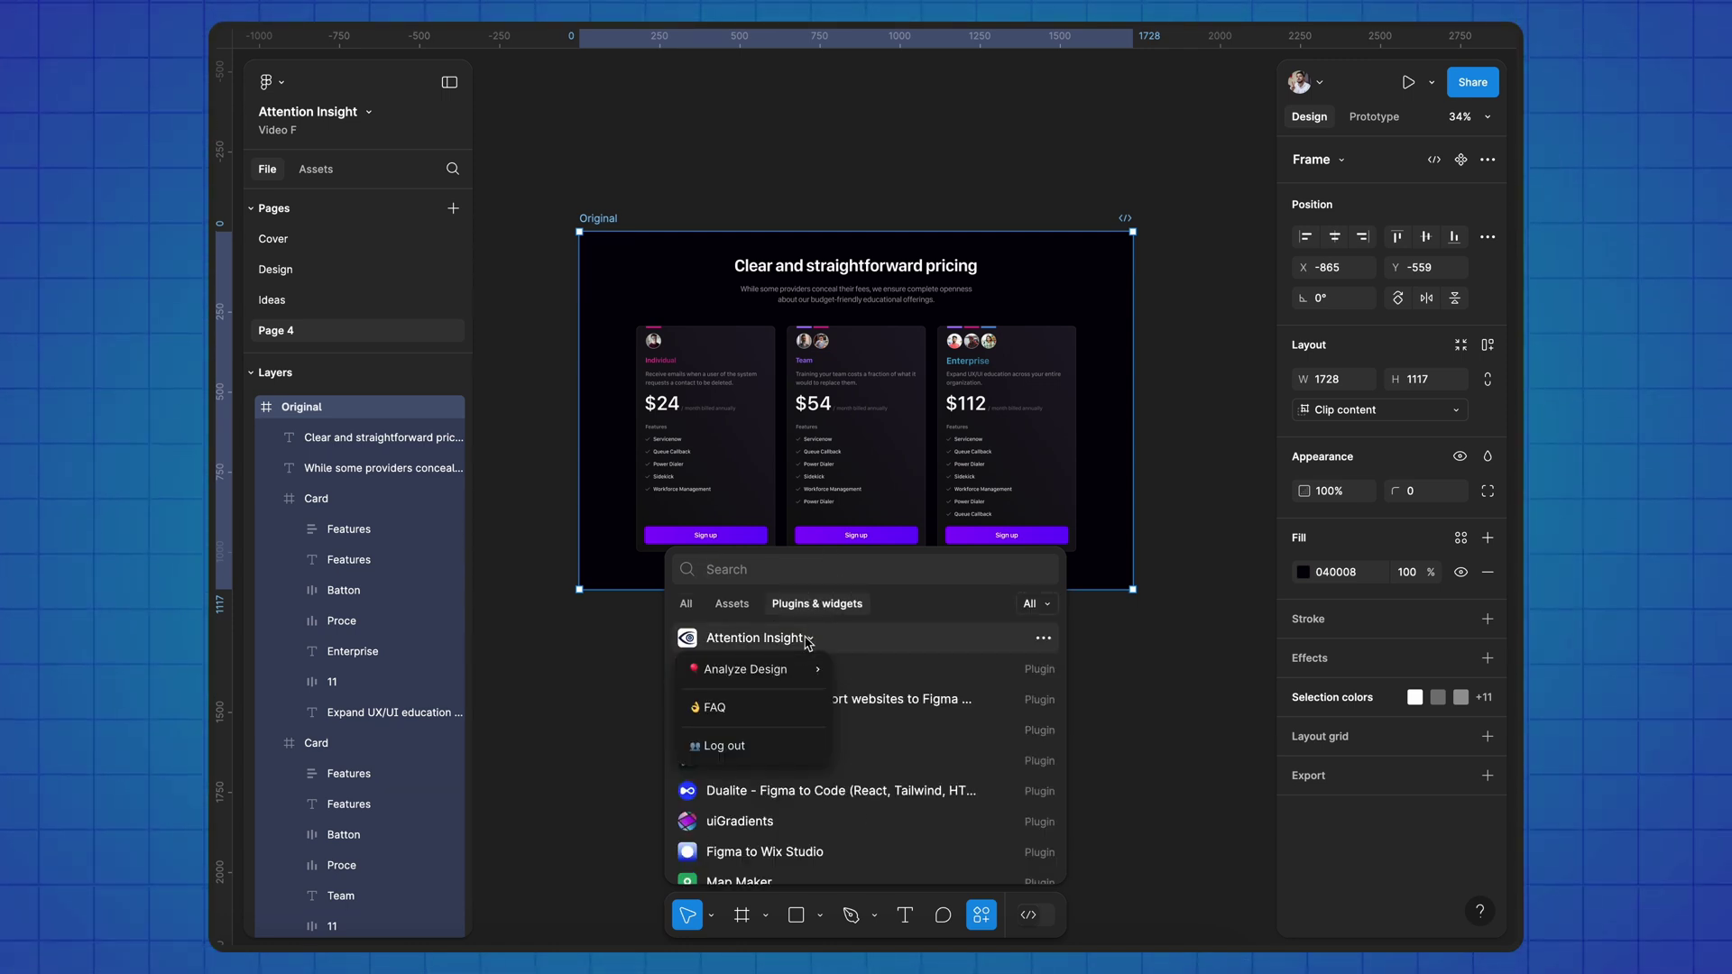
pyautogui.moveTo(803, 669)
pyautogui.moveTo(889, 677)
pyautogui.click(1068, 669)
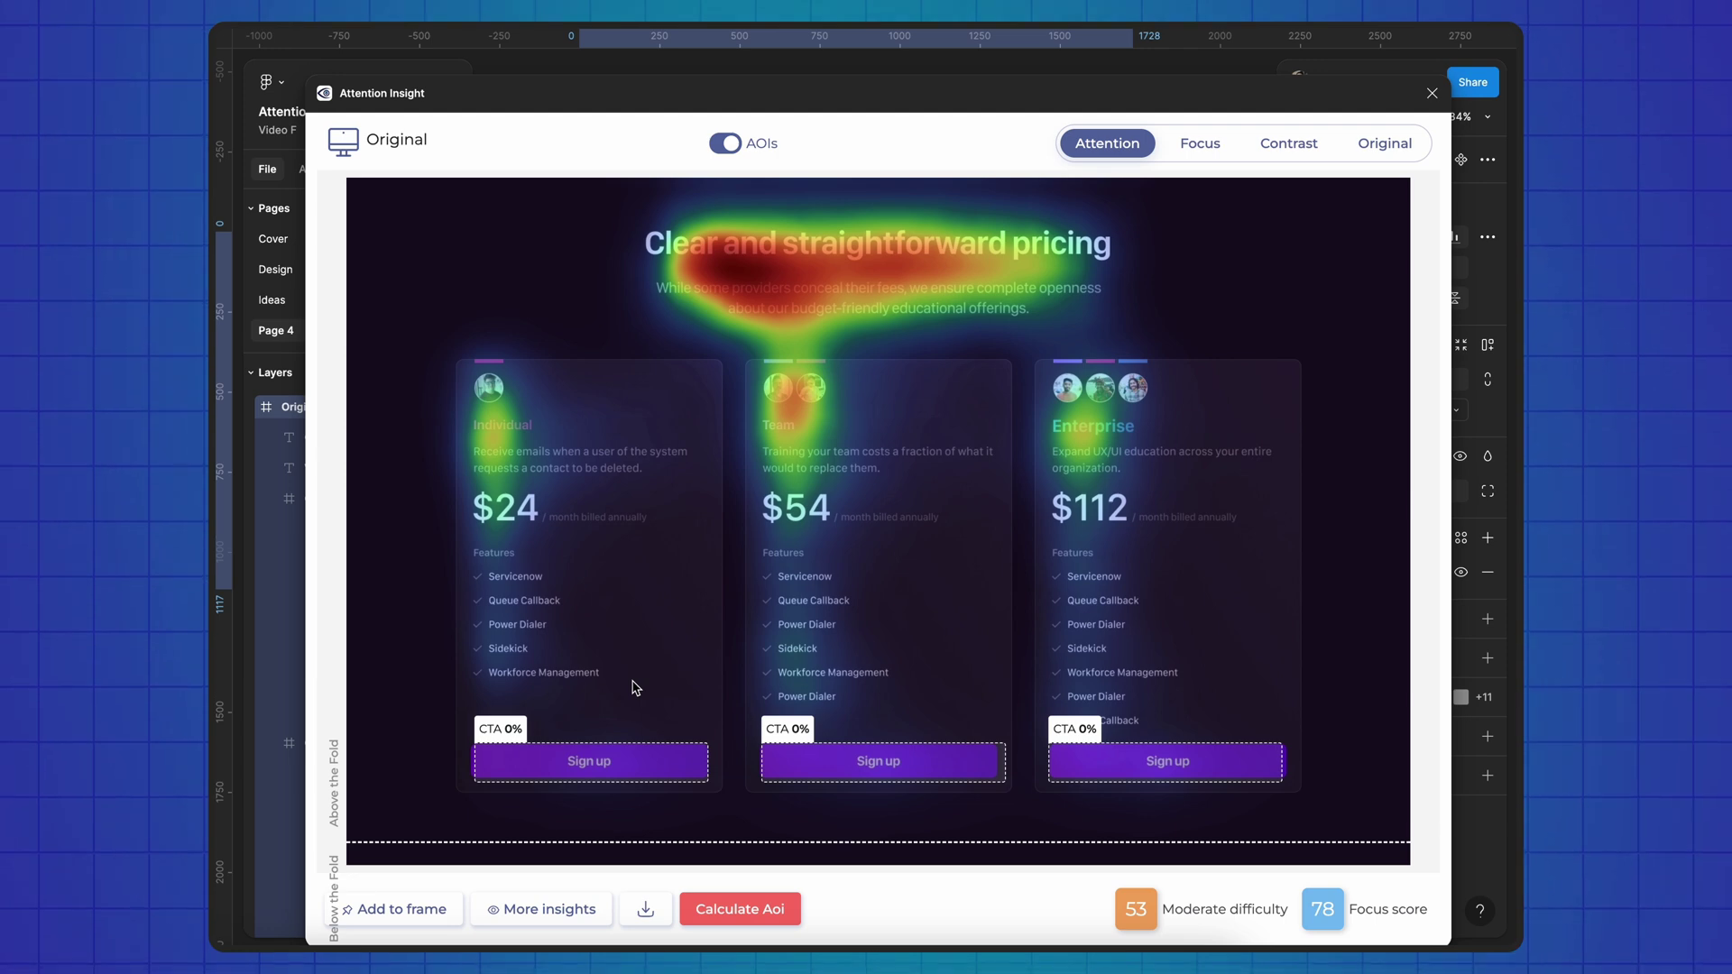
# Step: Compare the Focus and Contrast views, then return to the Attention heatmap
pyautogui.click(1199, 145)
pyautogui.click(1272, 148)
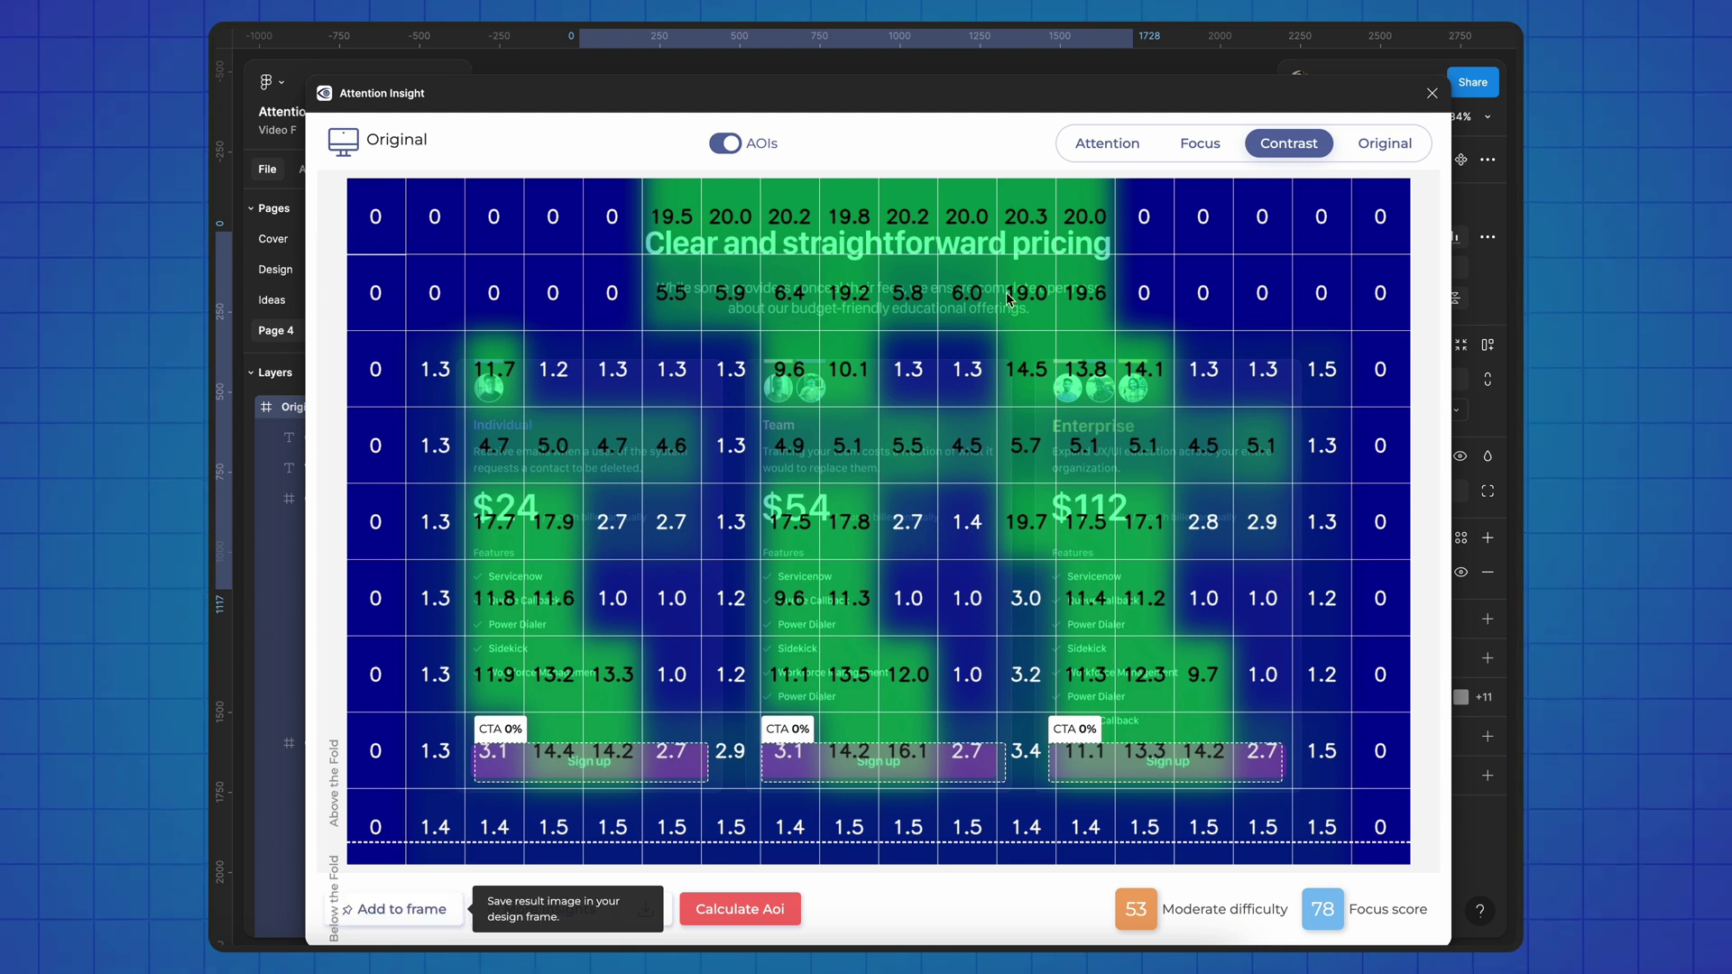
pyautogui.click(1107, 143)
# Step: Mark the pricing heading as an area of interest (56.6%) and download the heatmap image
pyautogui.moveTo(588, 207); pyautogui.dragTo(1146, 344)
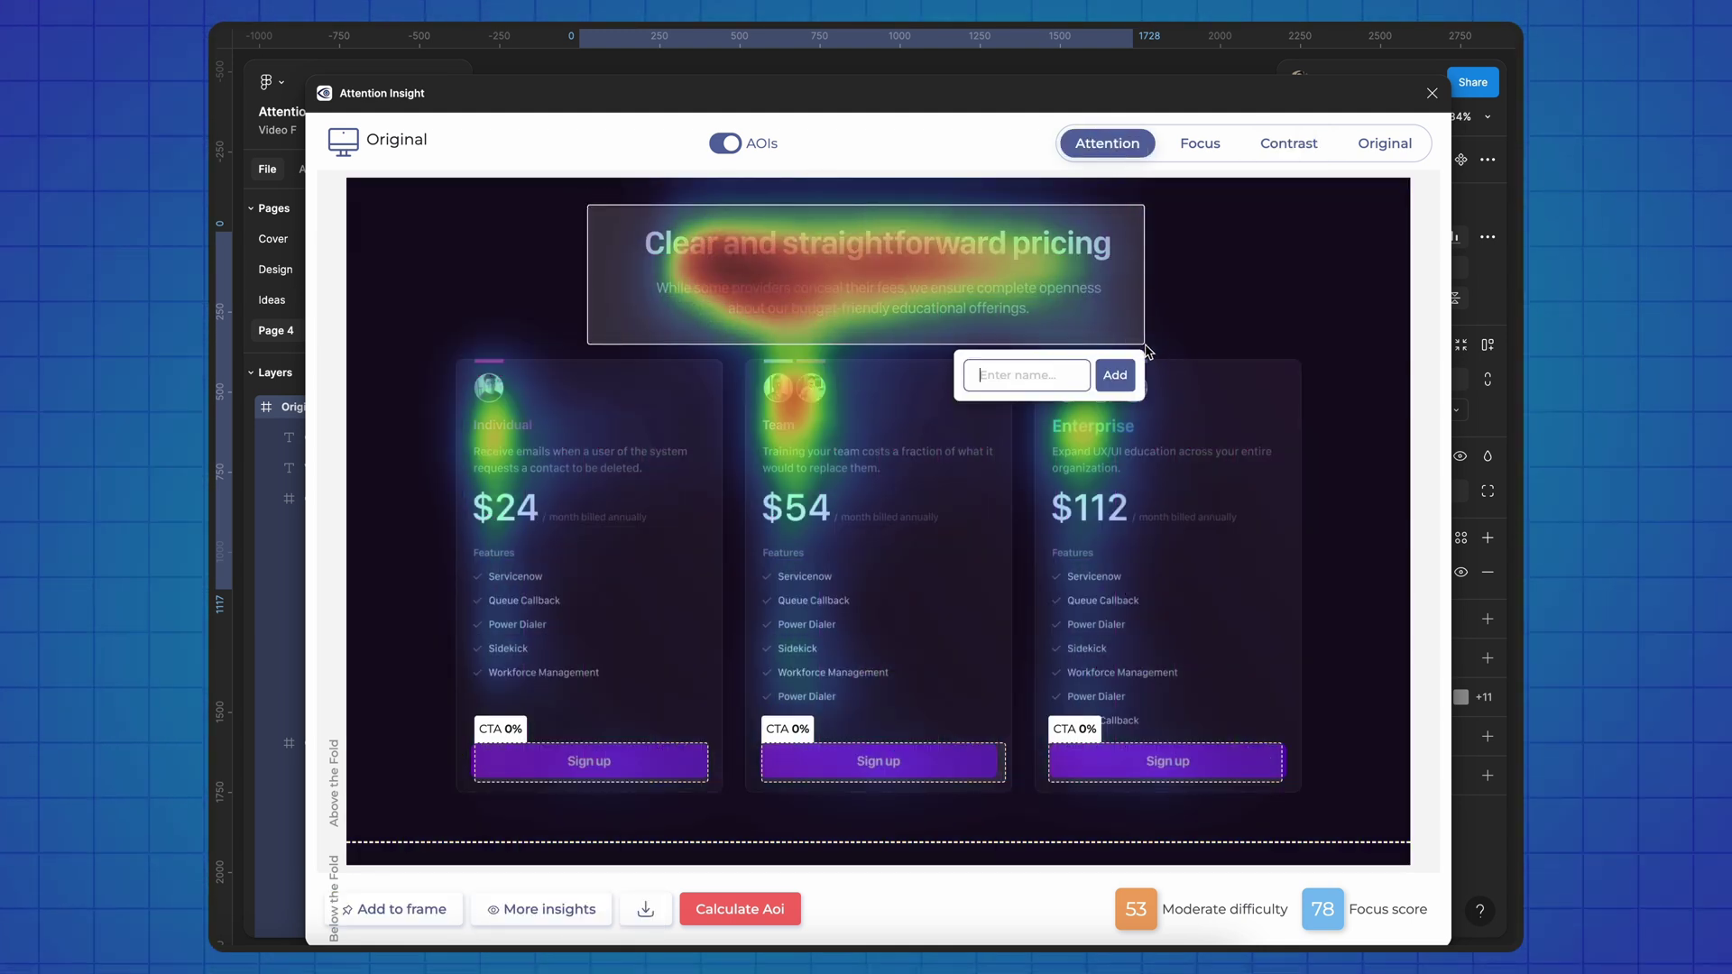
pyautogui.press('Return')
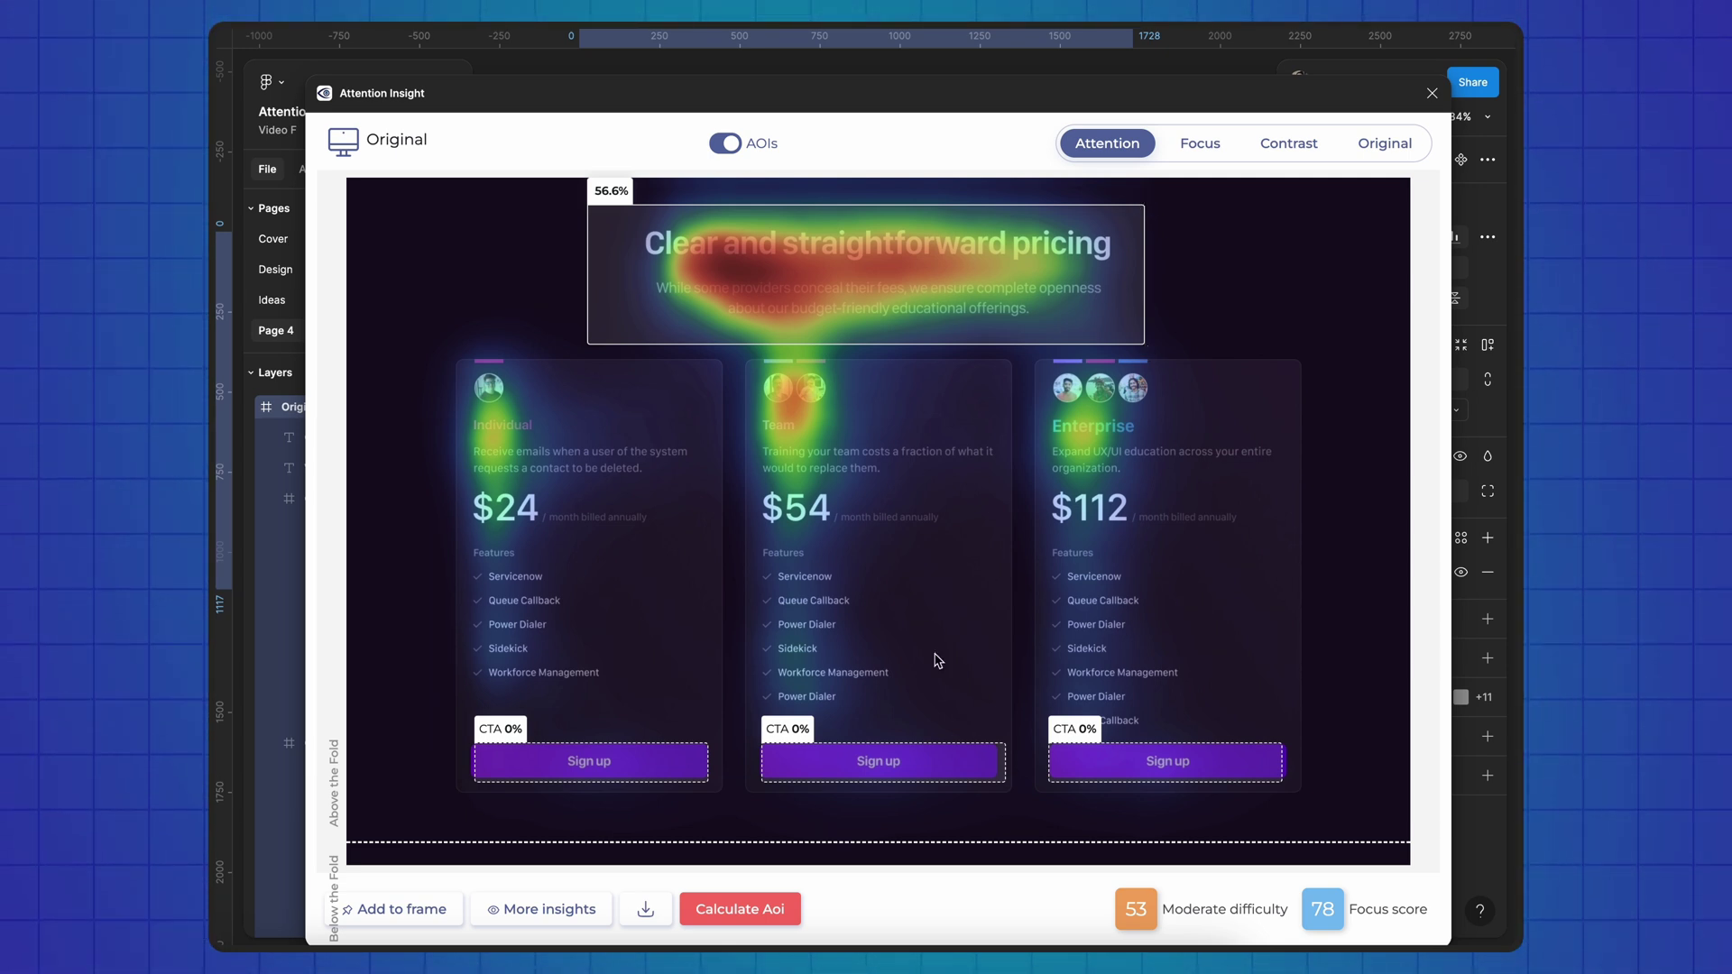
pyautogui.click(668, 917)
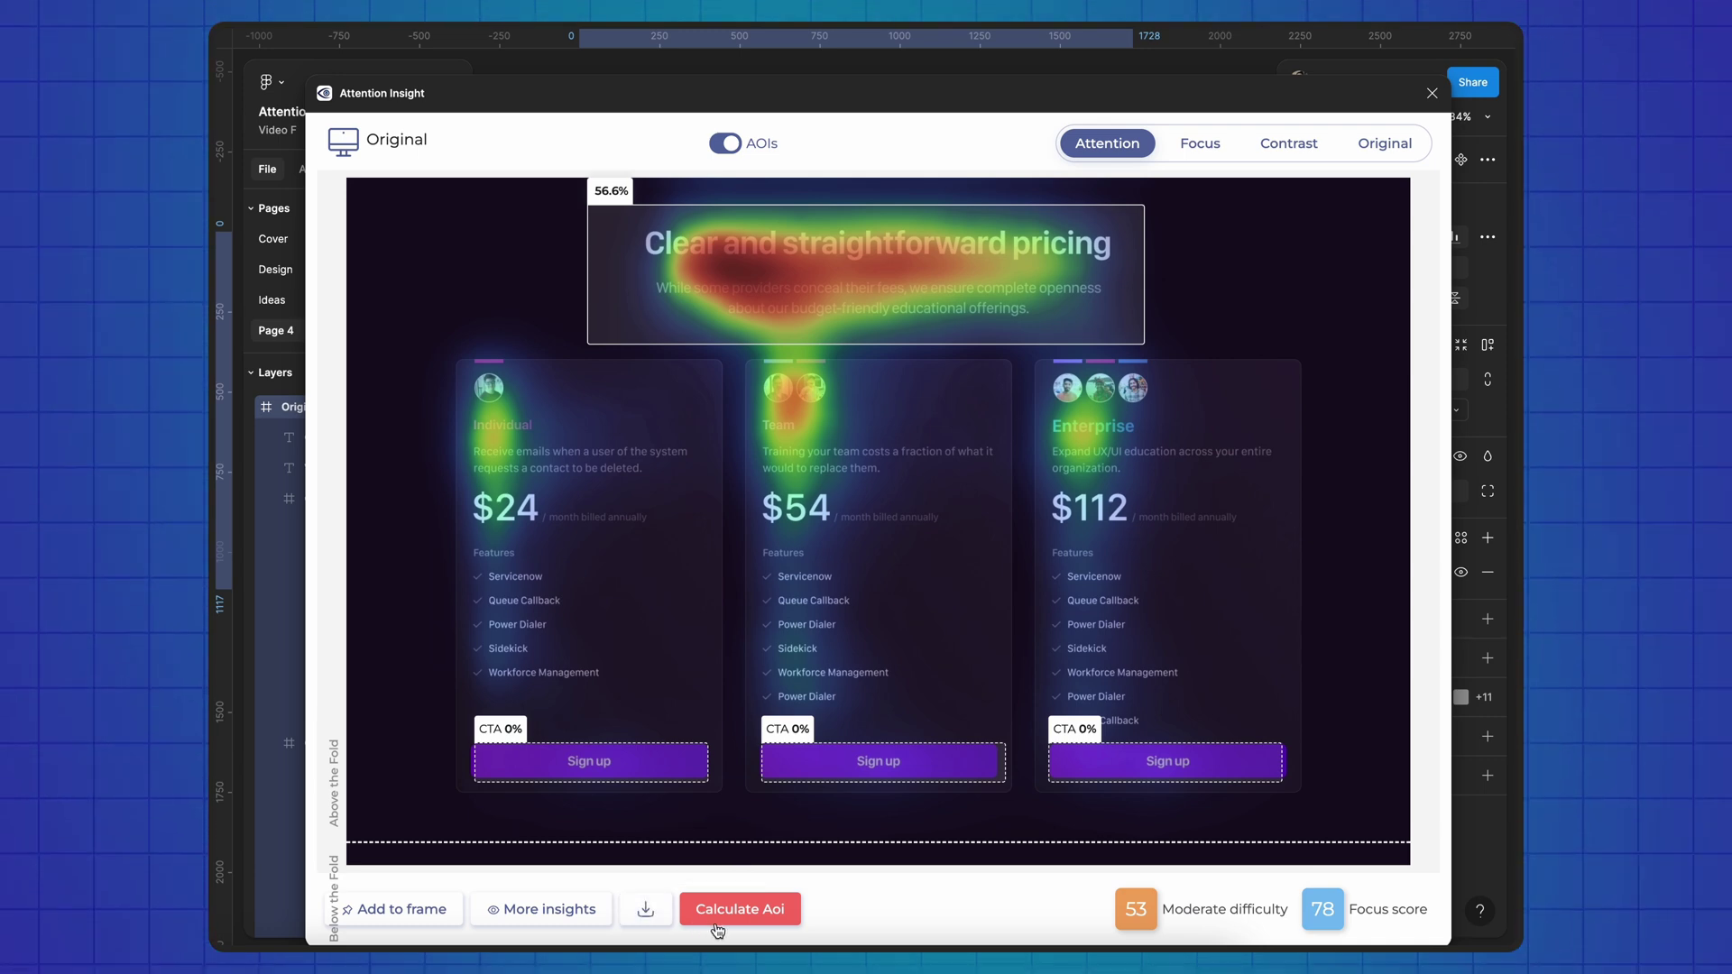
# Step: Open the analysis in the web app and get an AI recommendation for the first CTA
pyautogui.click(599, 924)
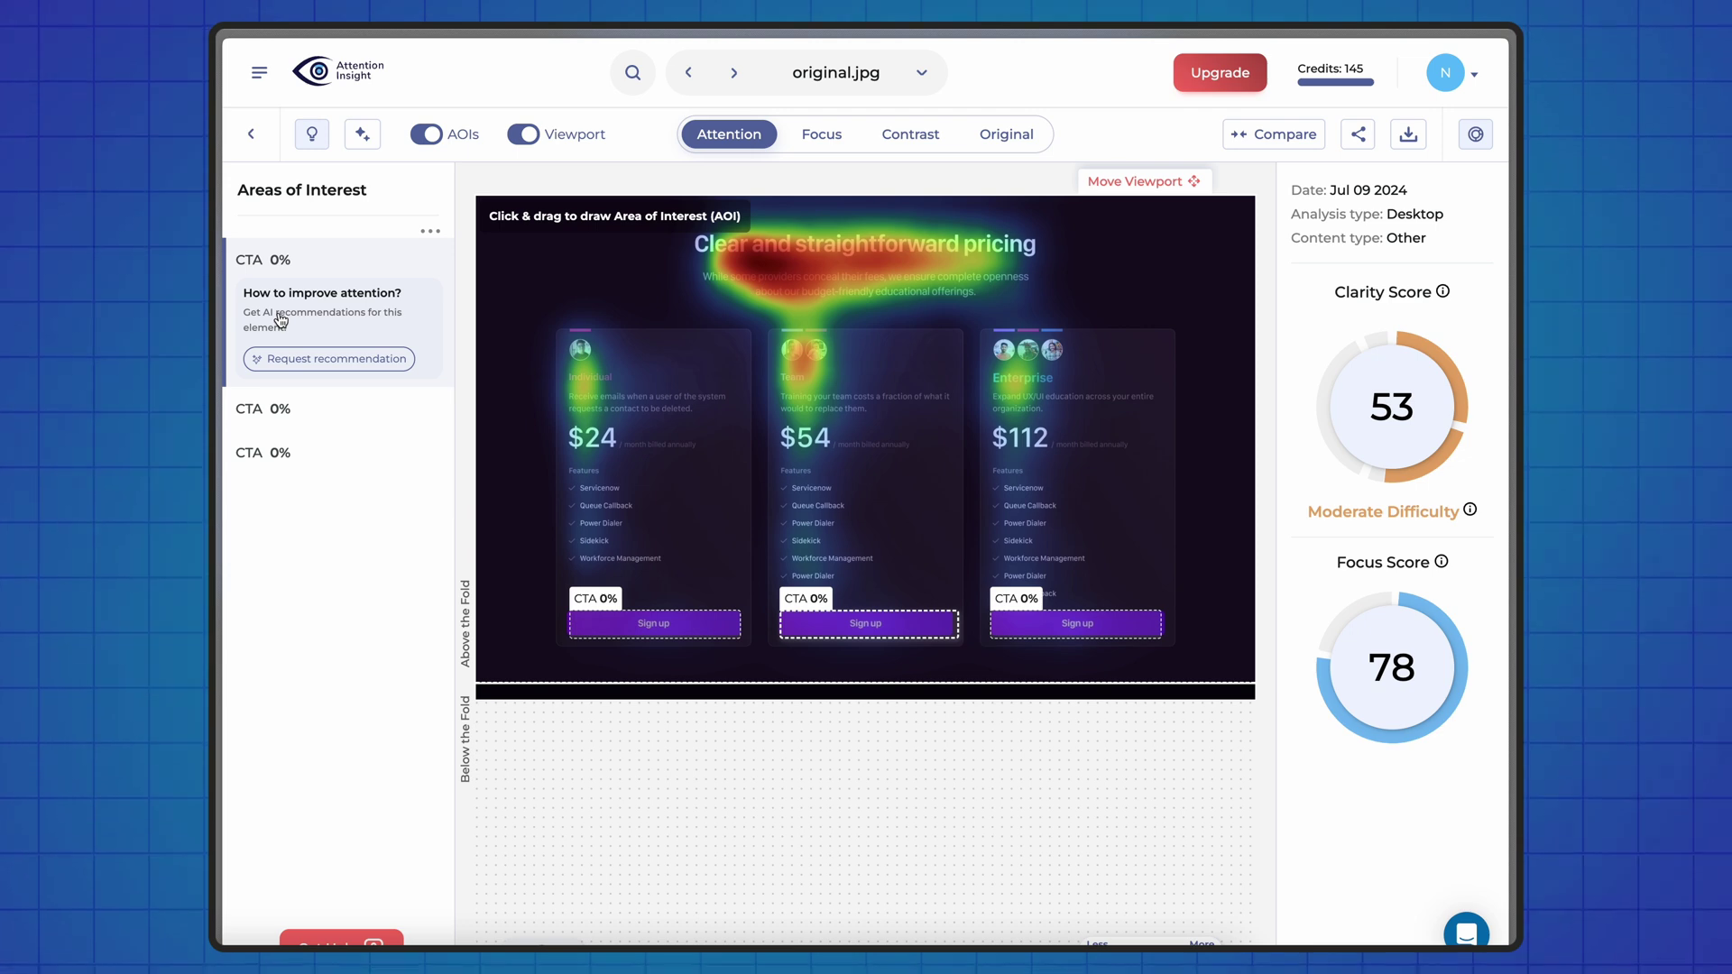
pyautogui.click(279, 356)
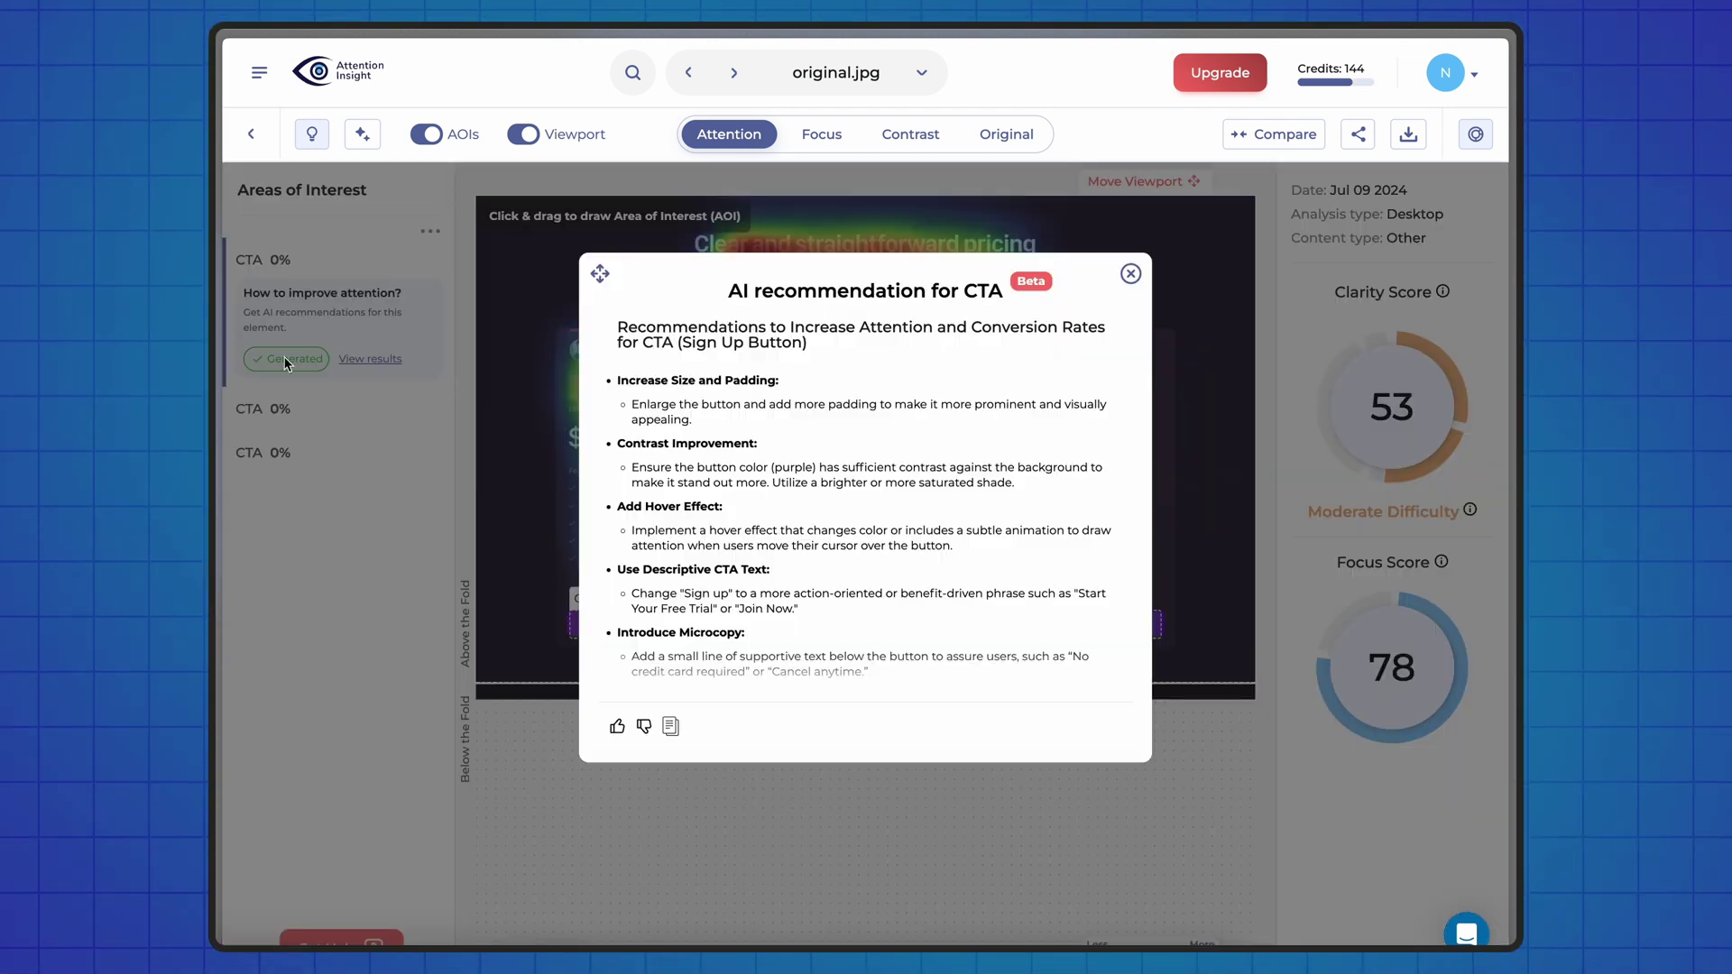
pyautogui.click(1128, 269)
pyautogui.click(362, 133)
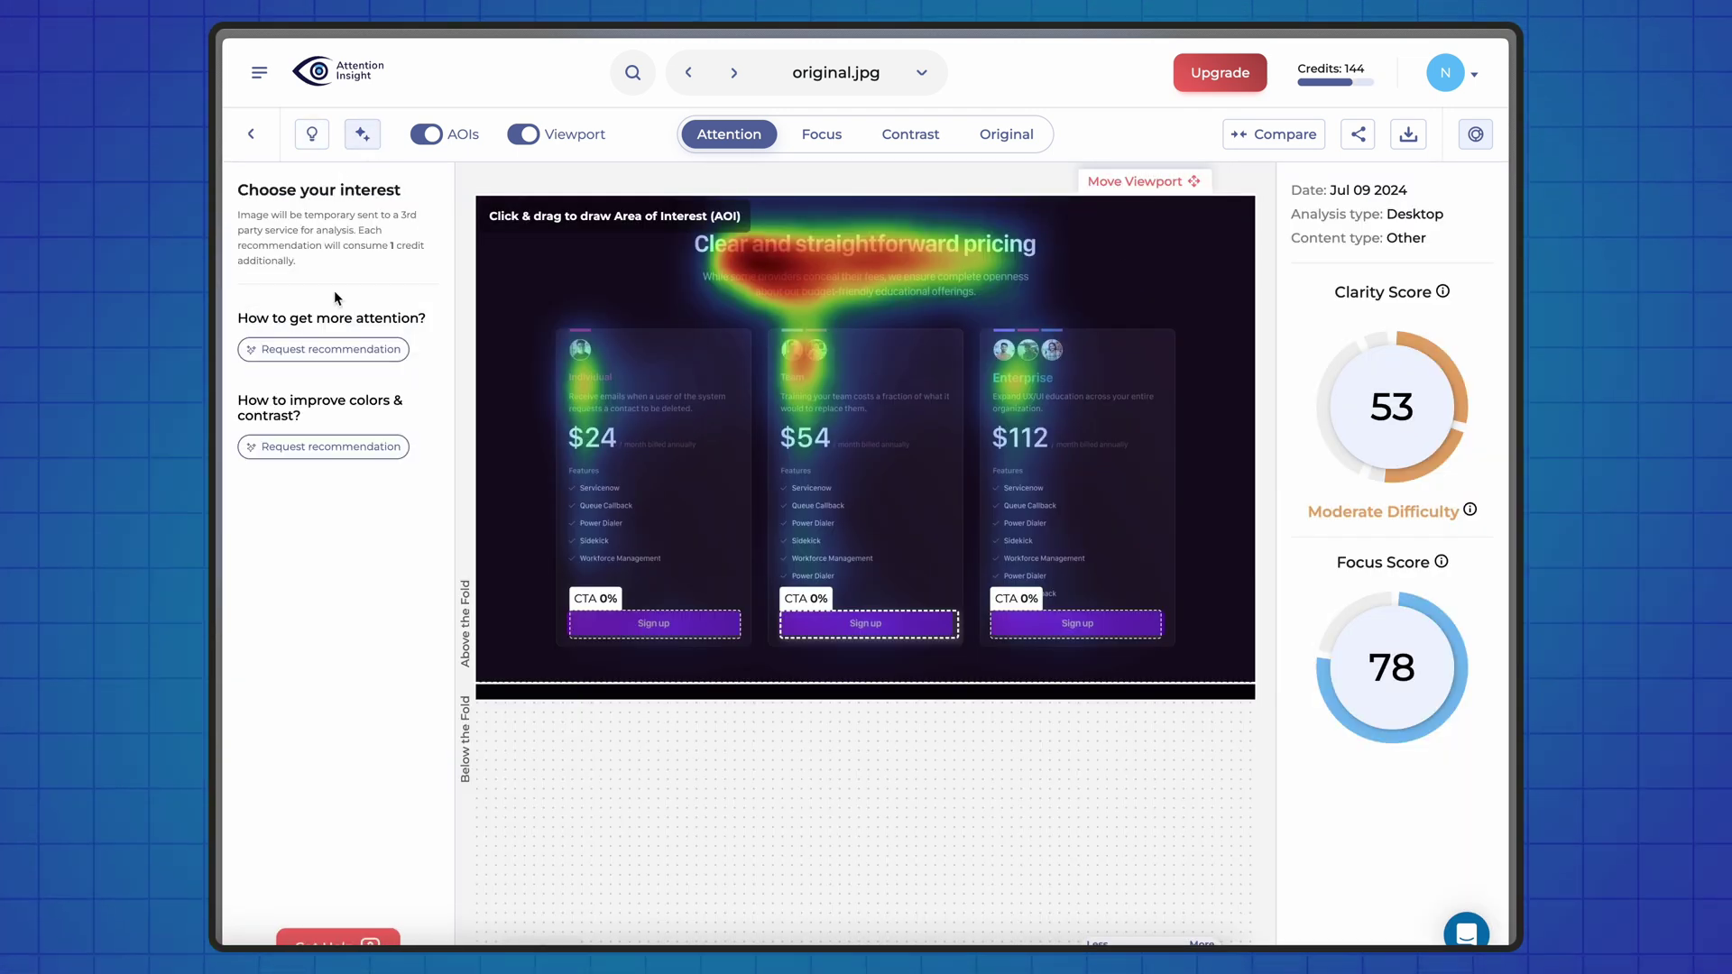
# Step: Request AI recommendations for getting more attention and for improving colours and contrast
pyautogui.click(324, 349)
pyautogui.click(318, 448)
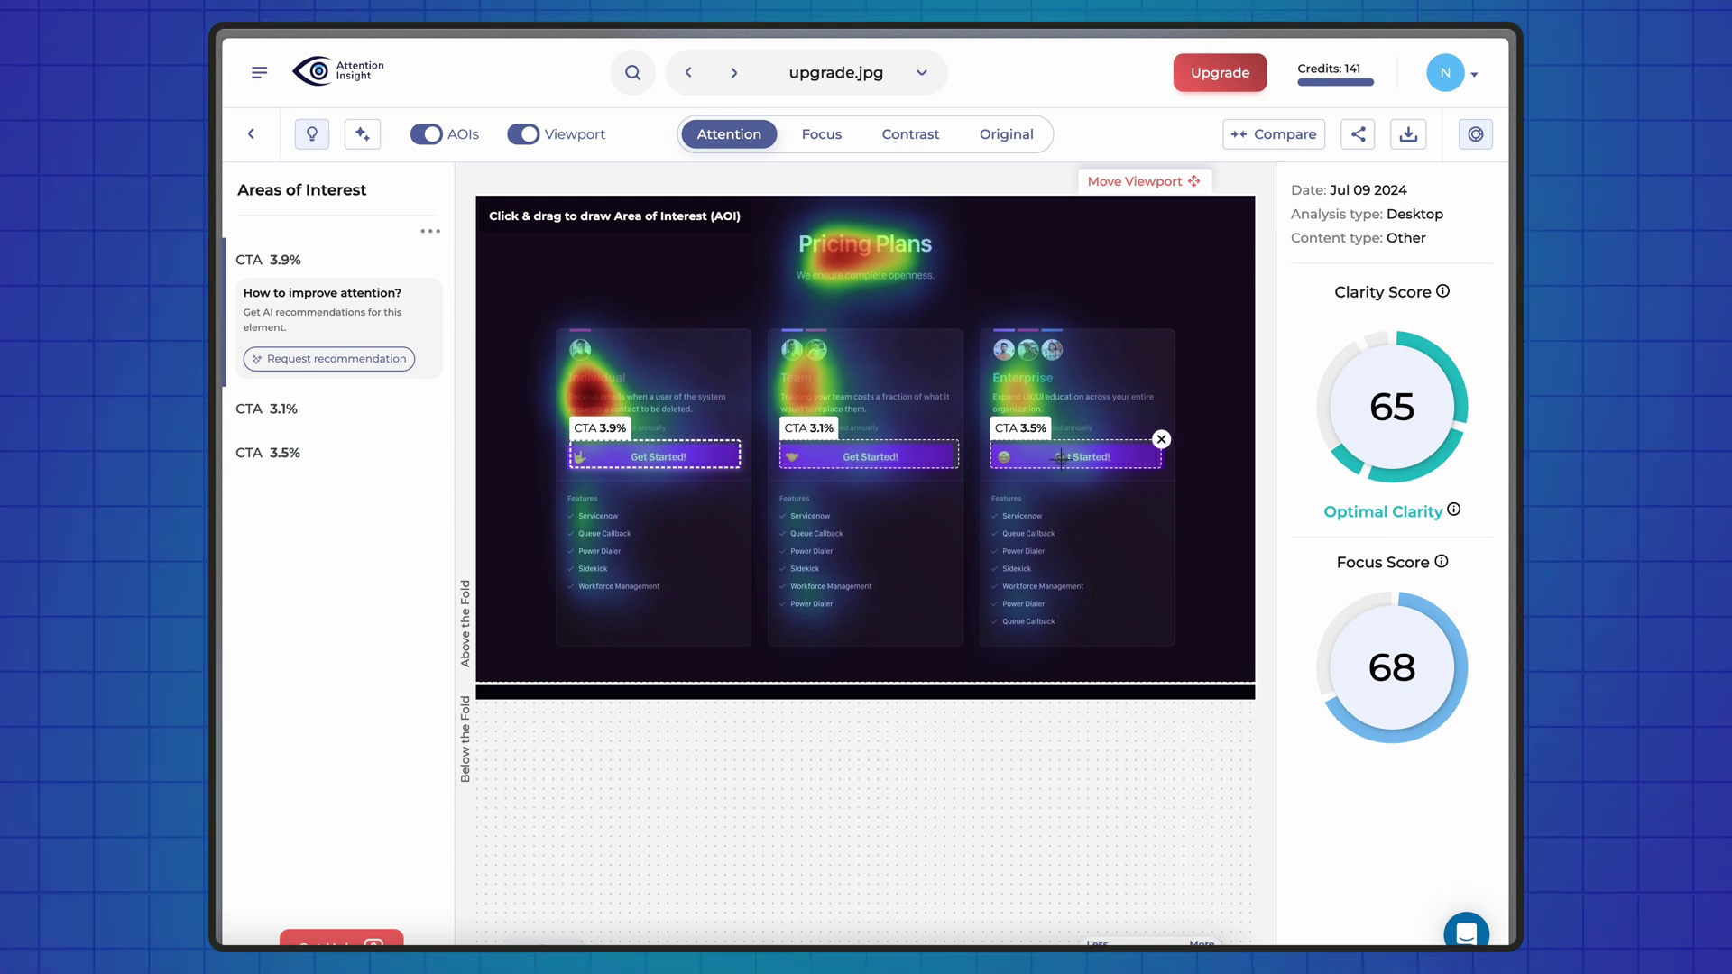
# Step: Create a comparison named 'Pricing Plan Cards' and add original.jpg from Unassigned analyses
pyautogui.click(1289, 143)
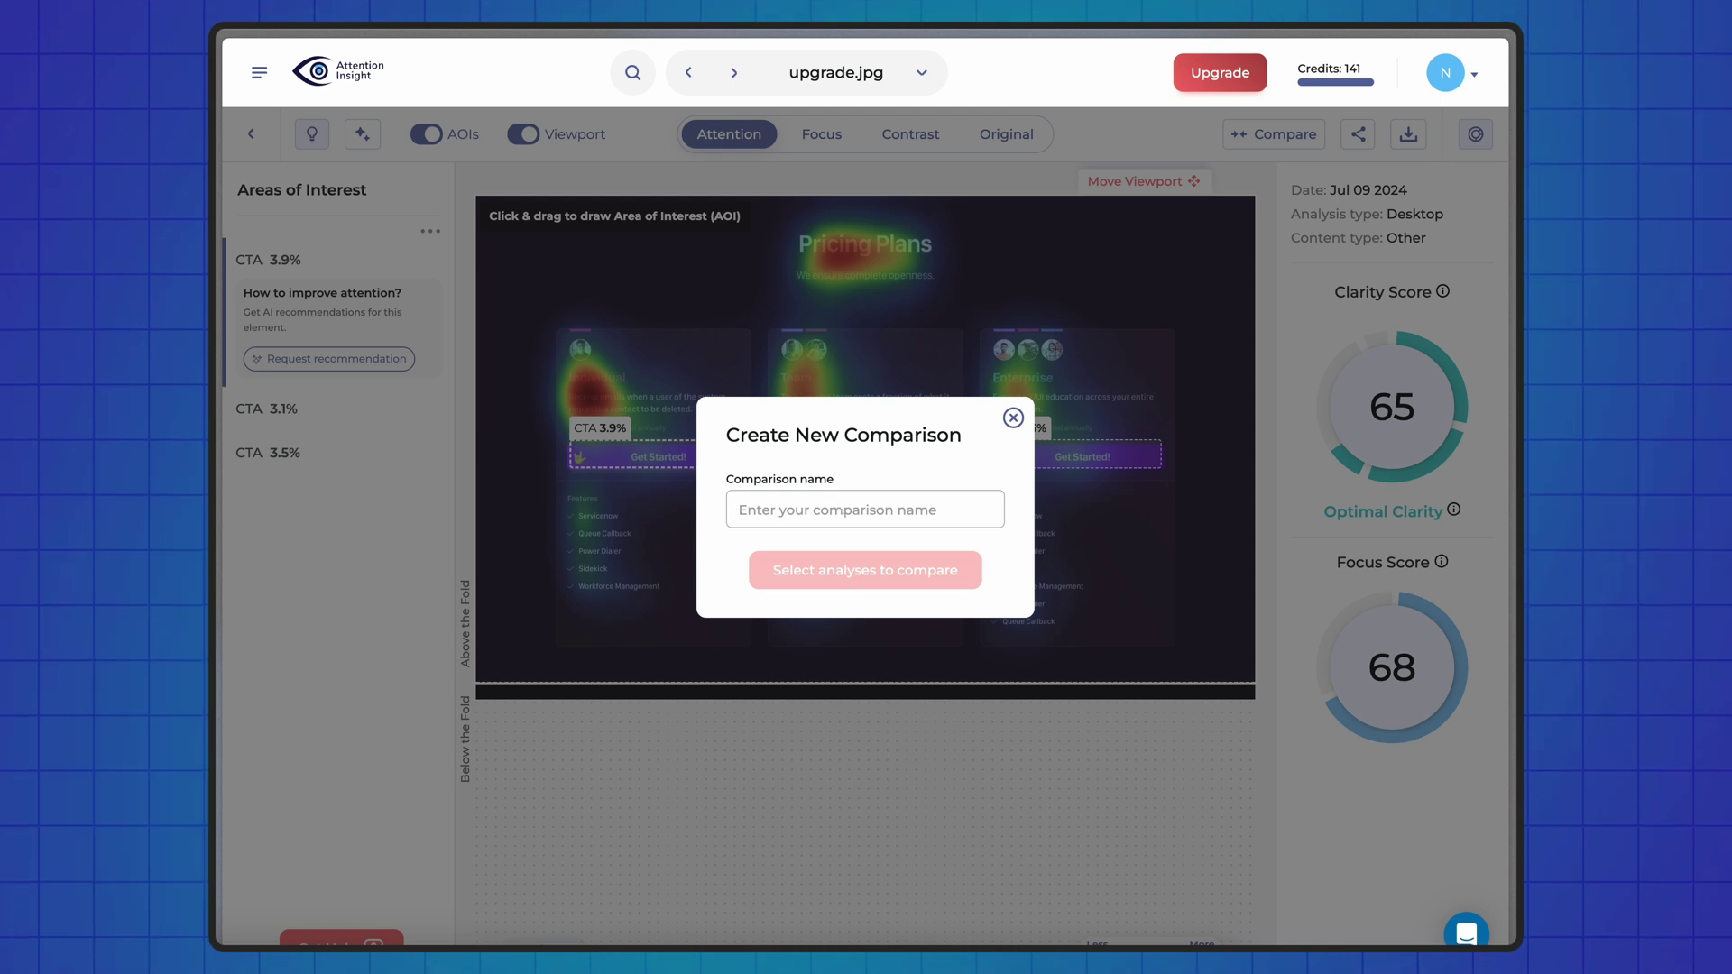
pyautogui.write('Pricing Plan Cards')
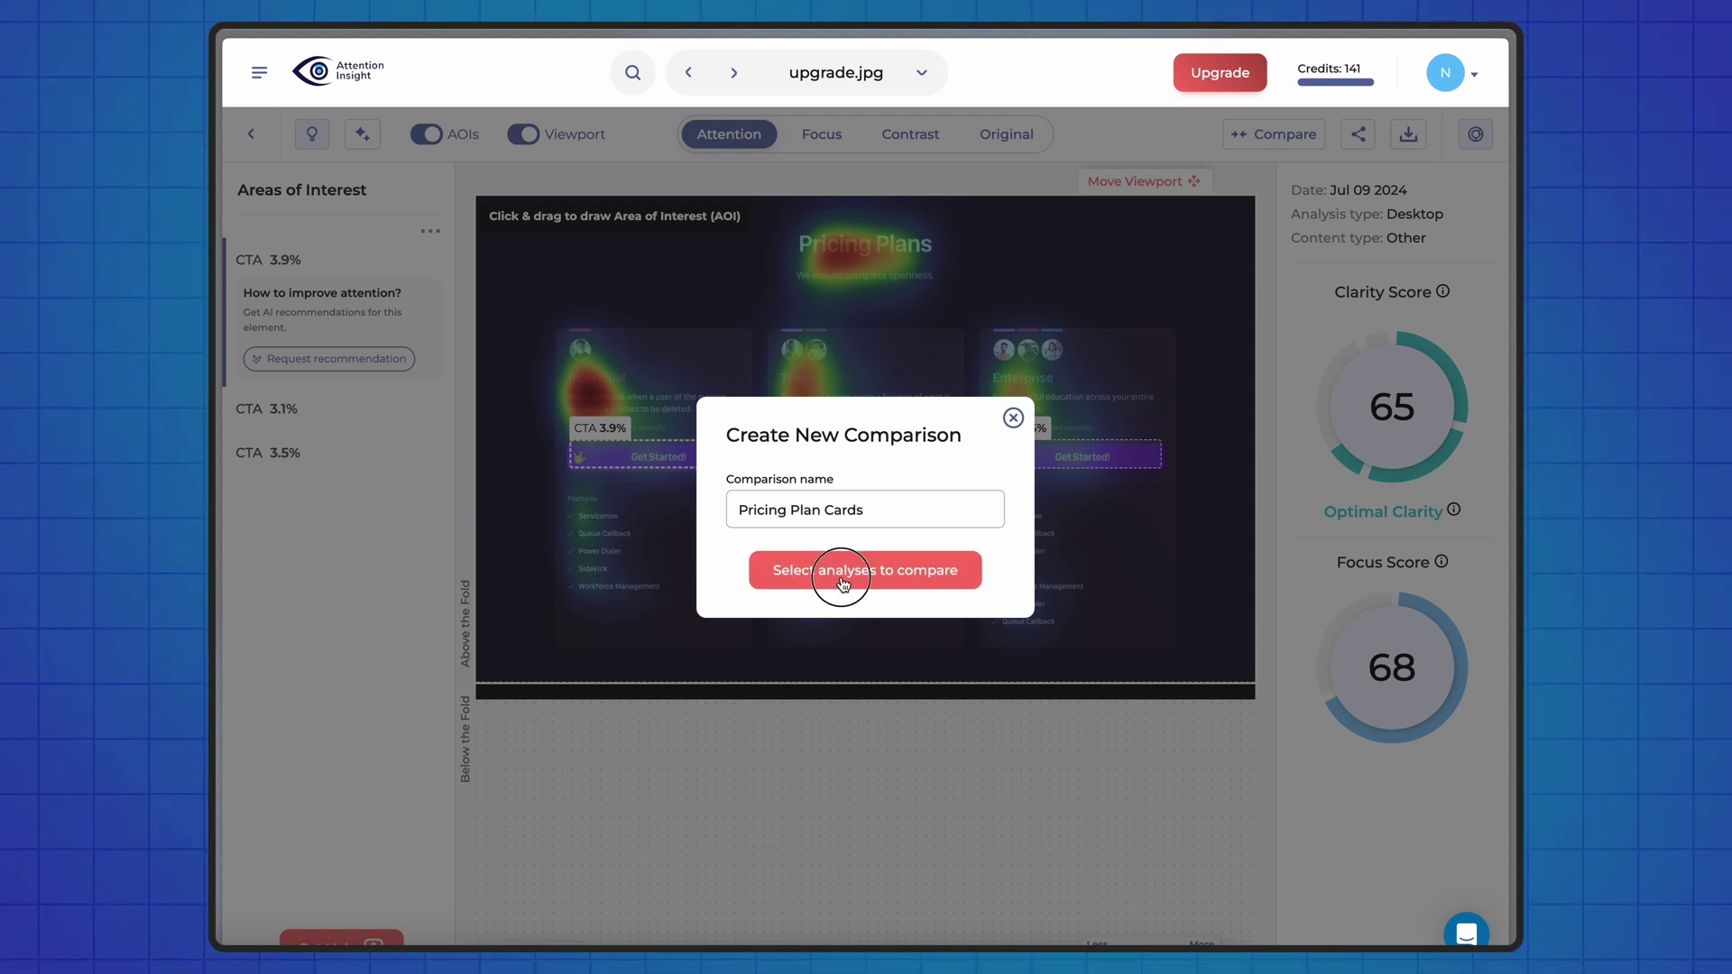
pyautogui.click(843, 577)
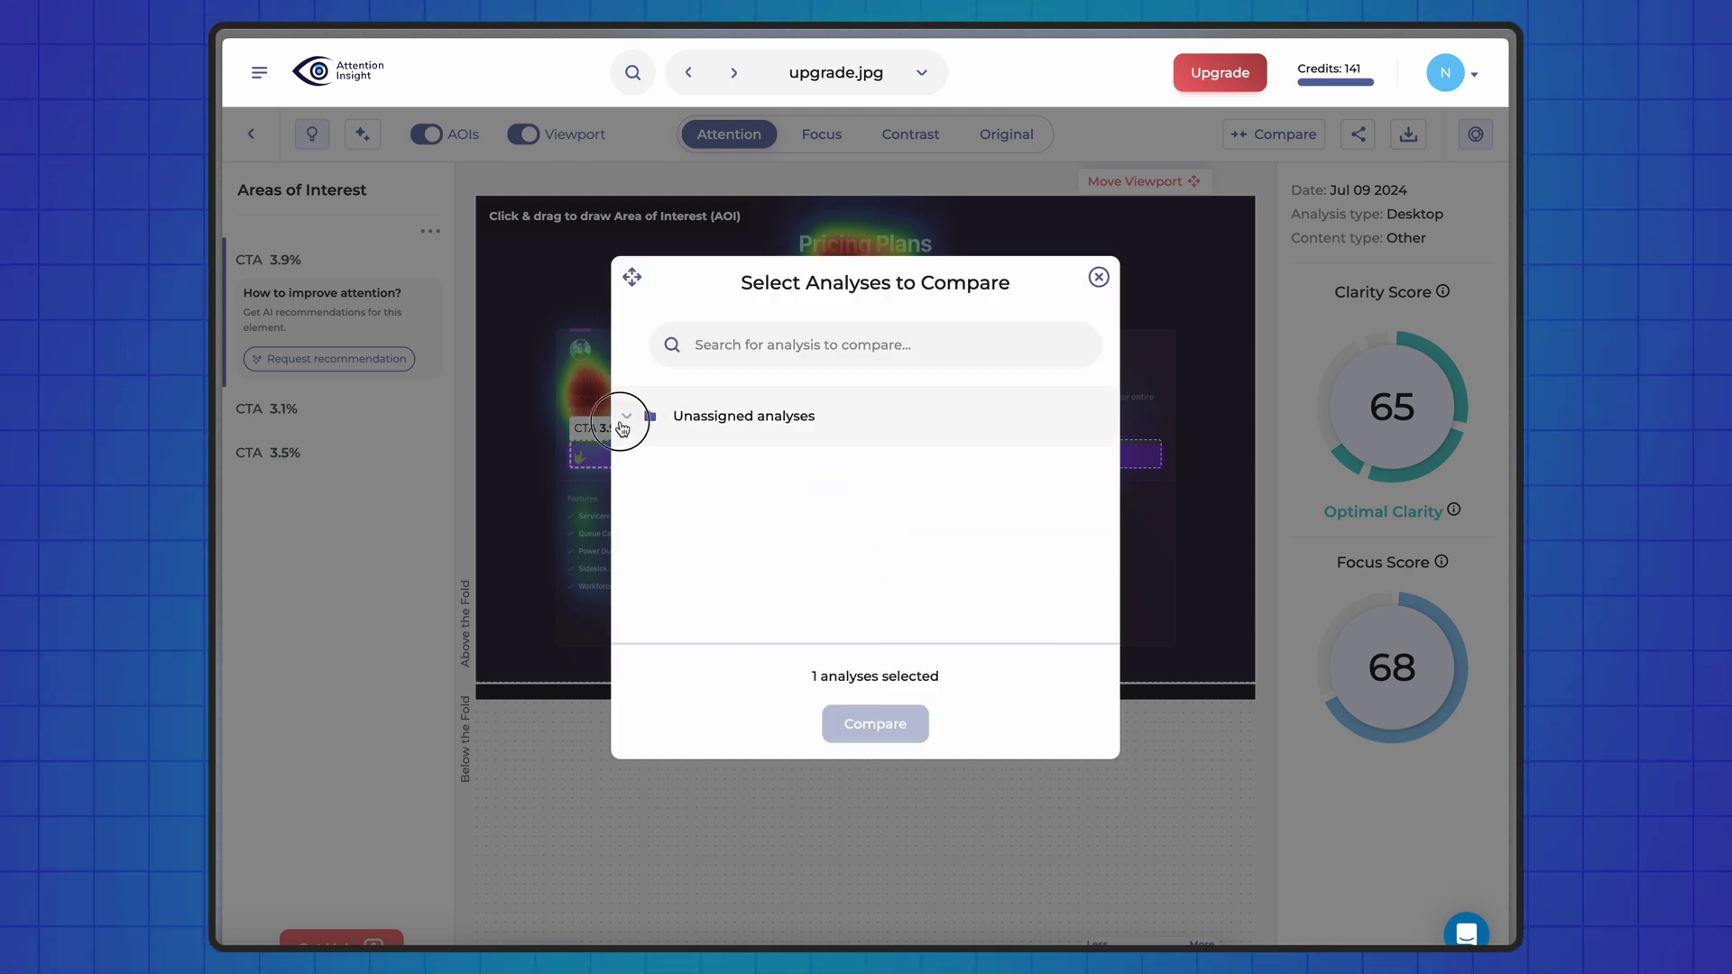
pyautogui.click(623, 428)
pyautogui.click(652, 538)
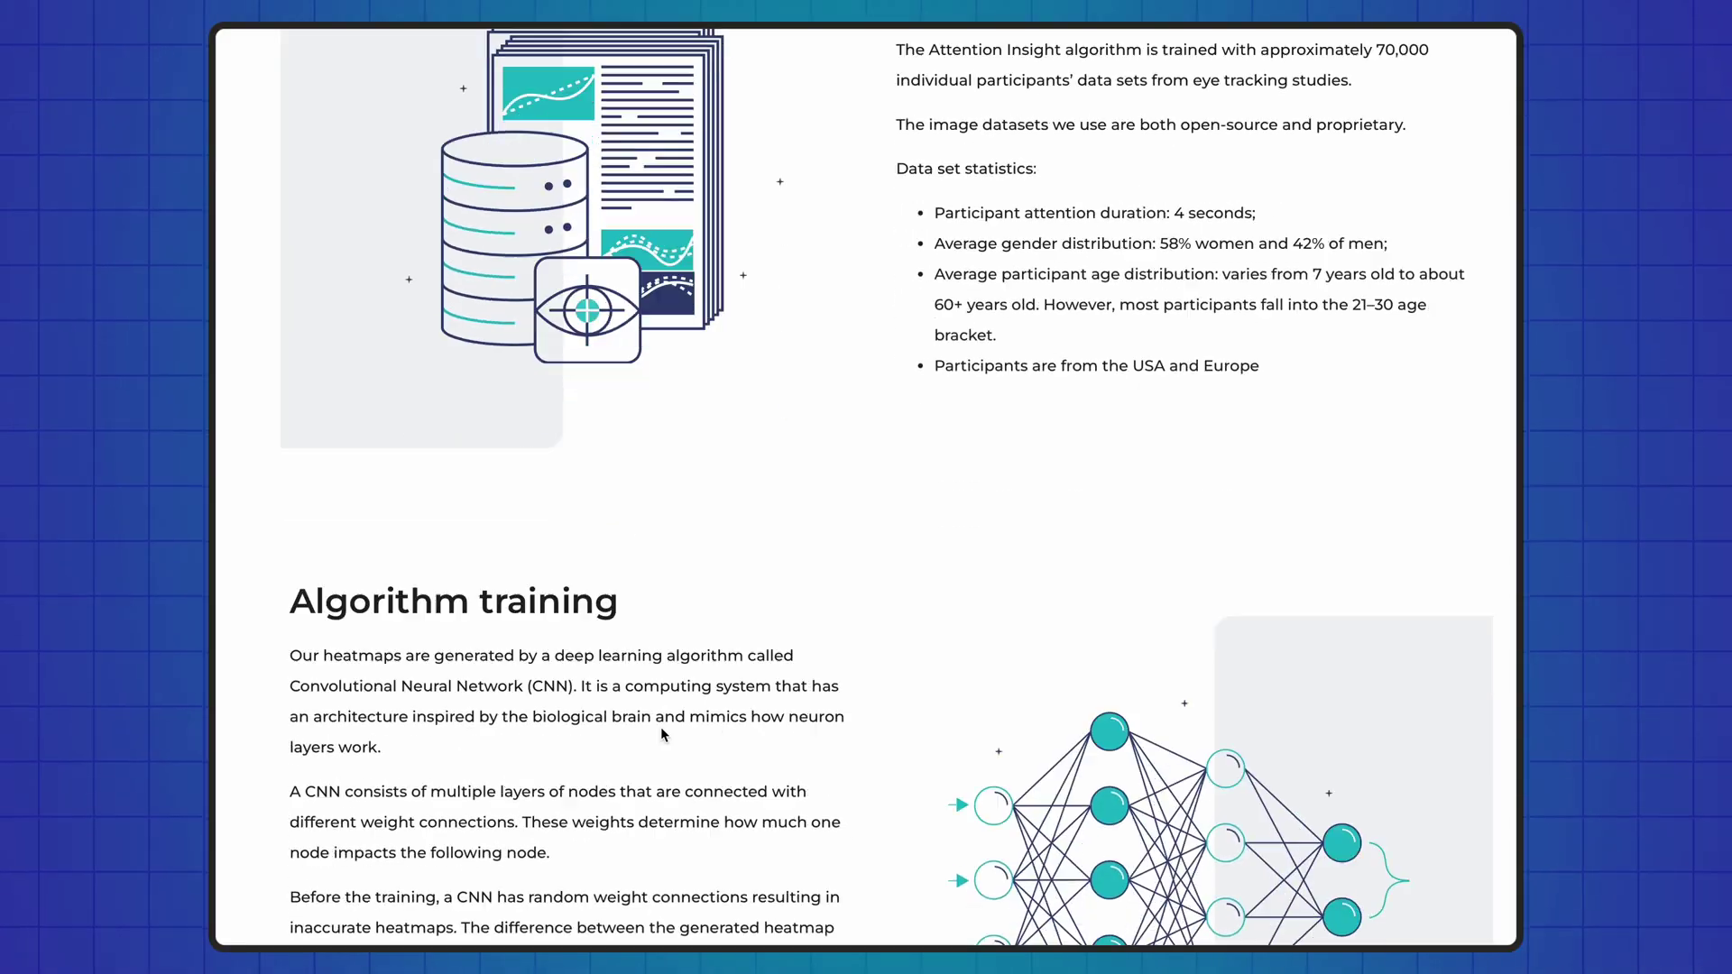
# Step: Follow the Accuracy validation link to the MIT/Tuebingen benchmark and browse the MIT300 leaderboard
pyautogui.scroll(-10, 661, 727)
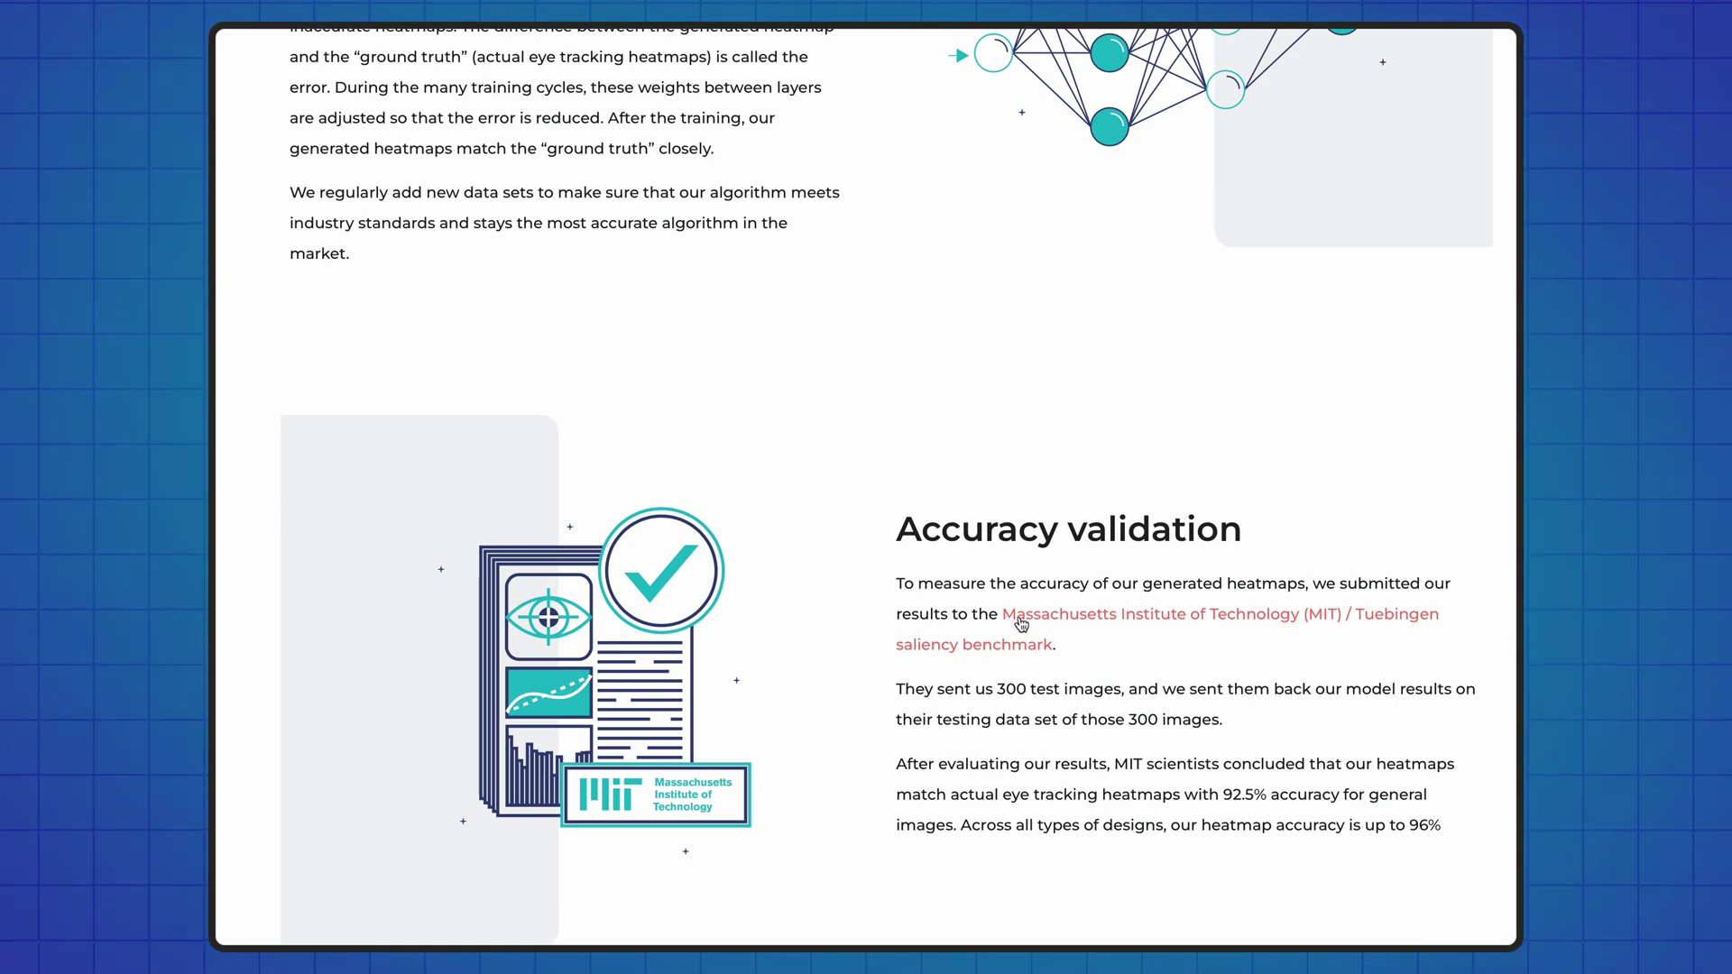
pyautogui.click(1021, 623)
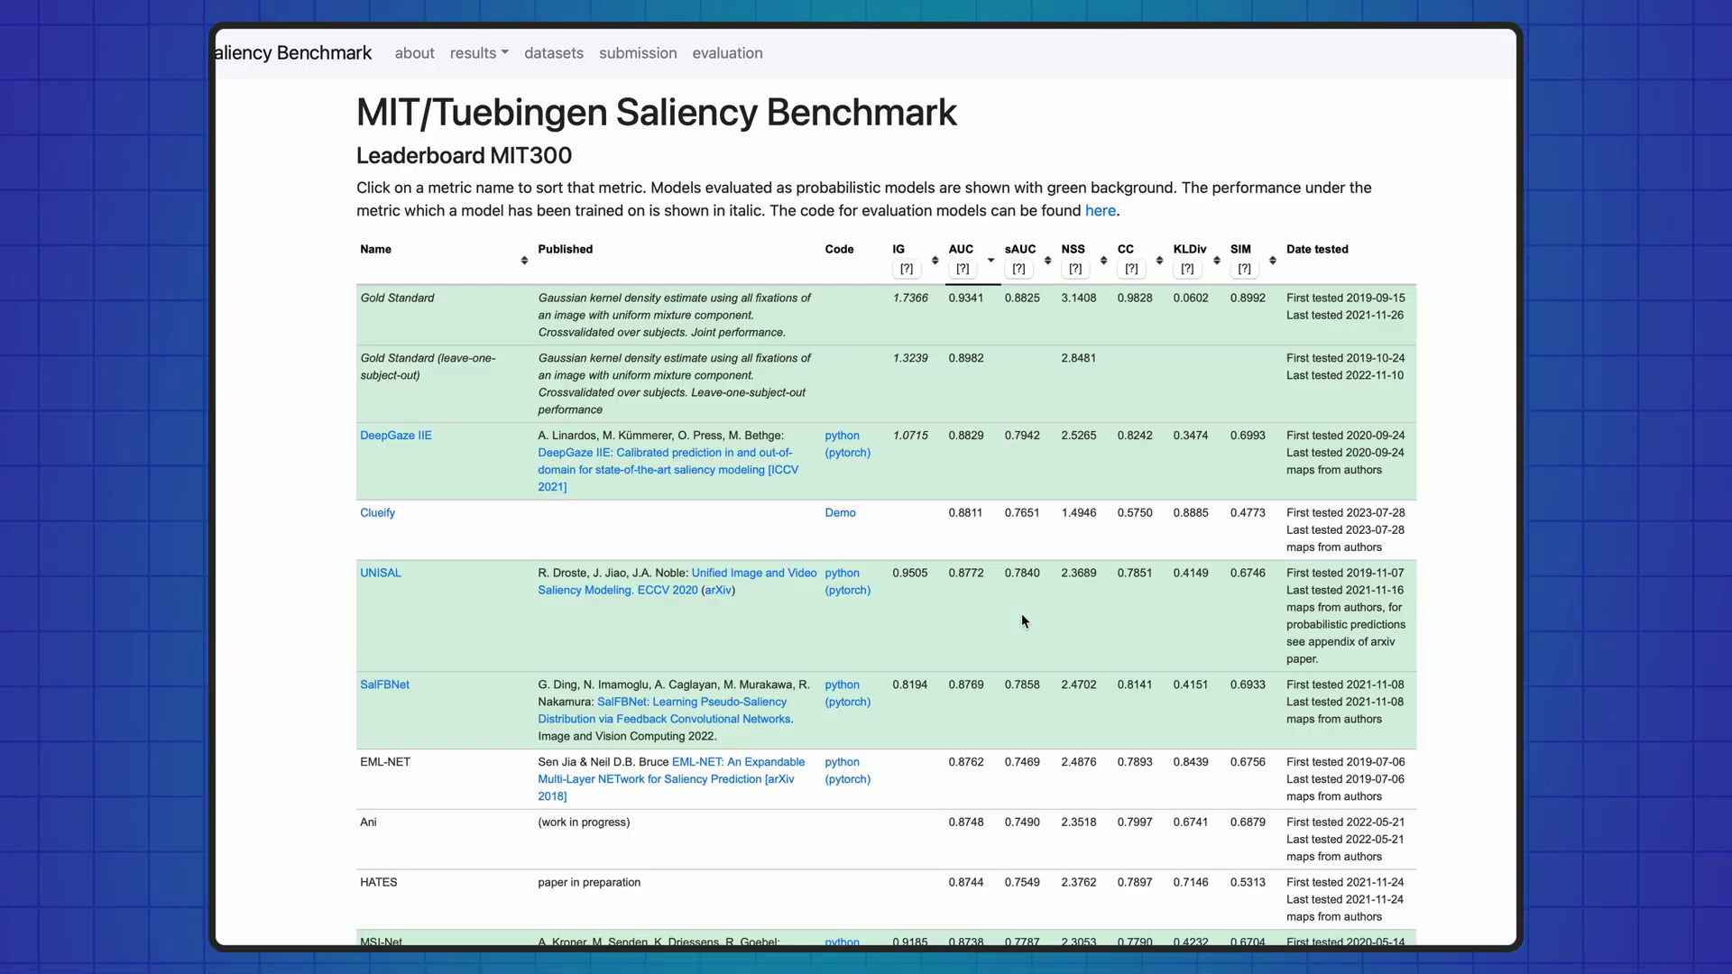
pyautogui.scroll(-15, 1022, 619)
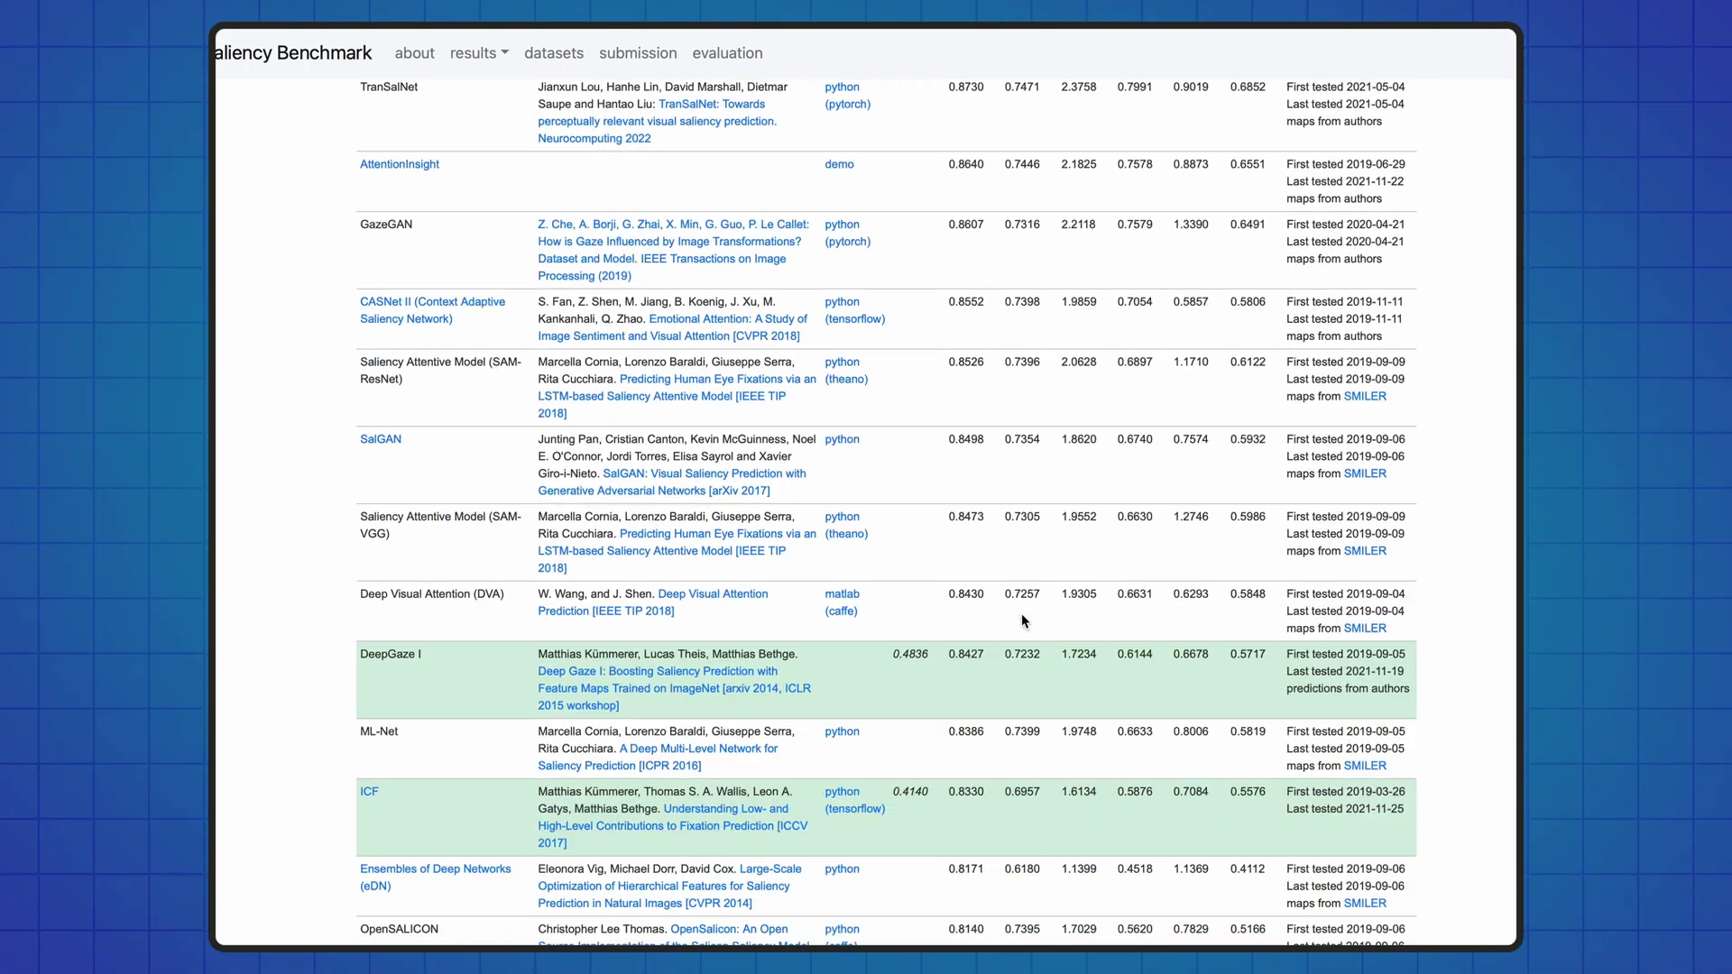
pyautogui.scroll(-15, 1022, 618)
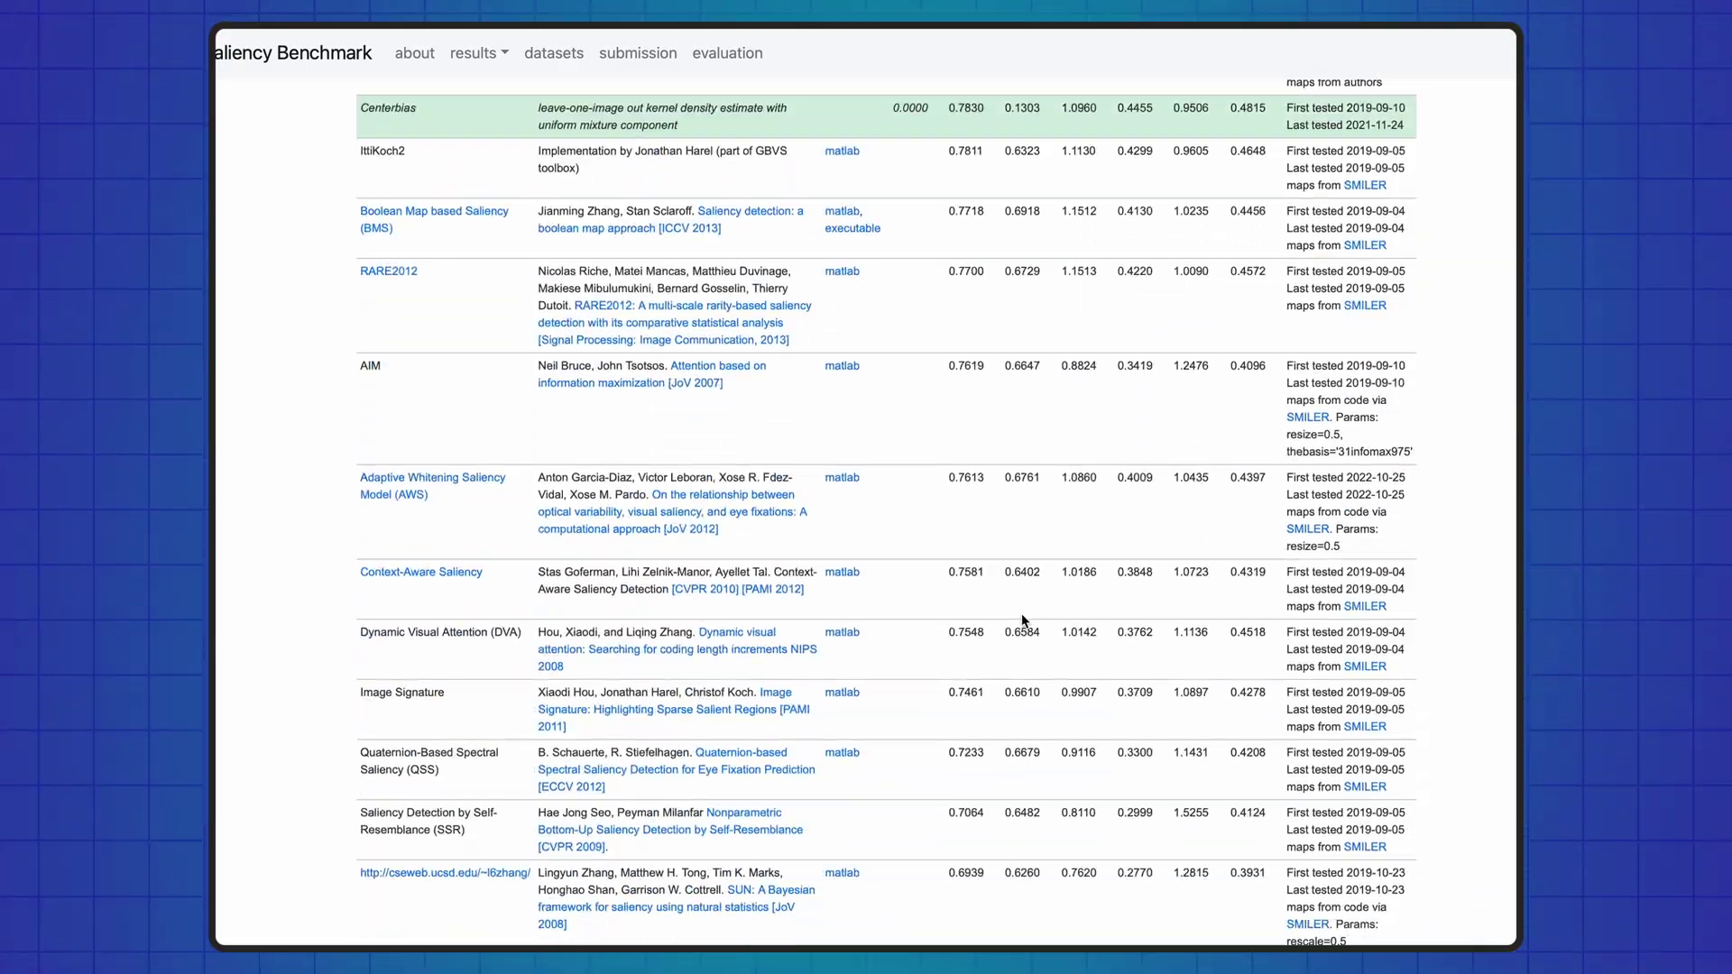
pyautogui.scroll(-8, 1021, 614)
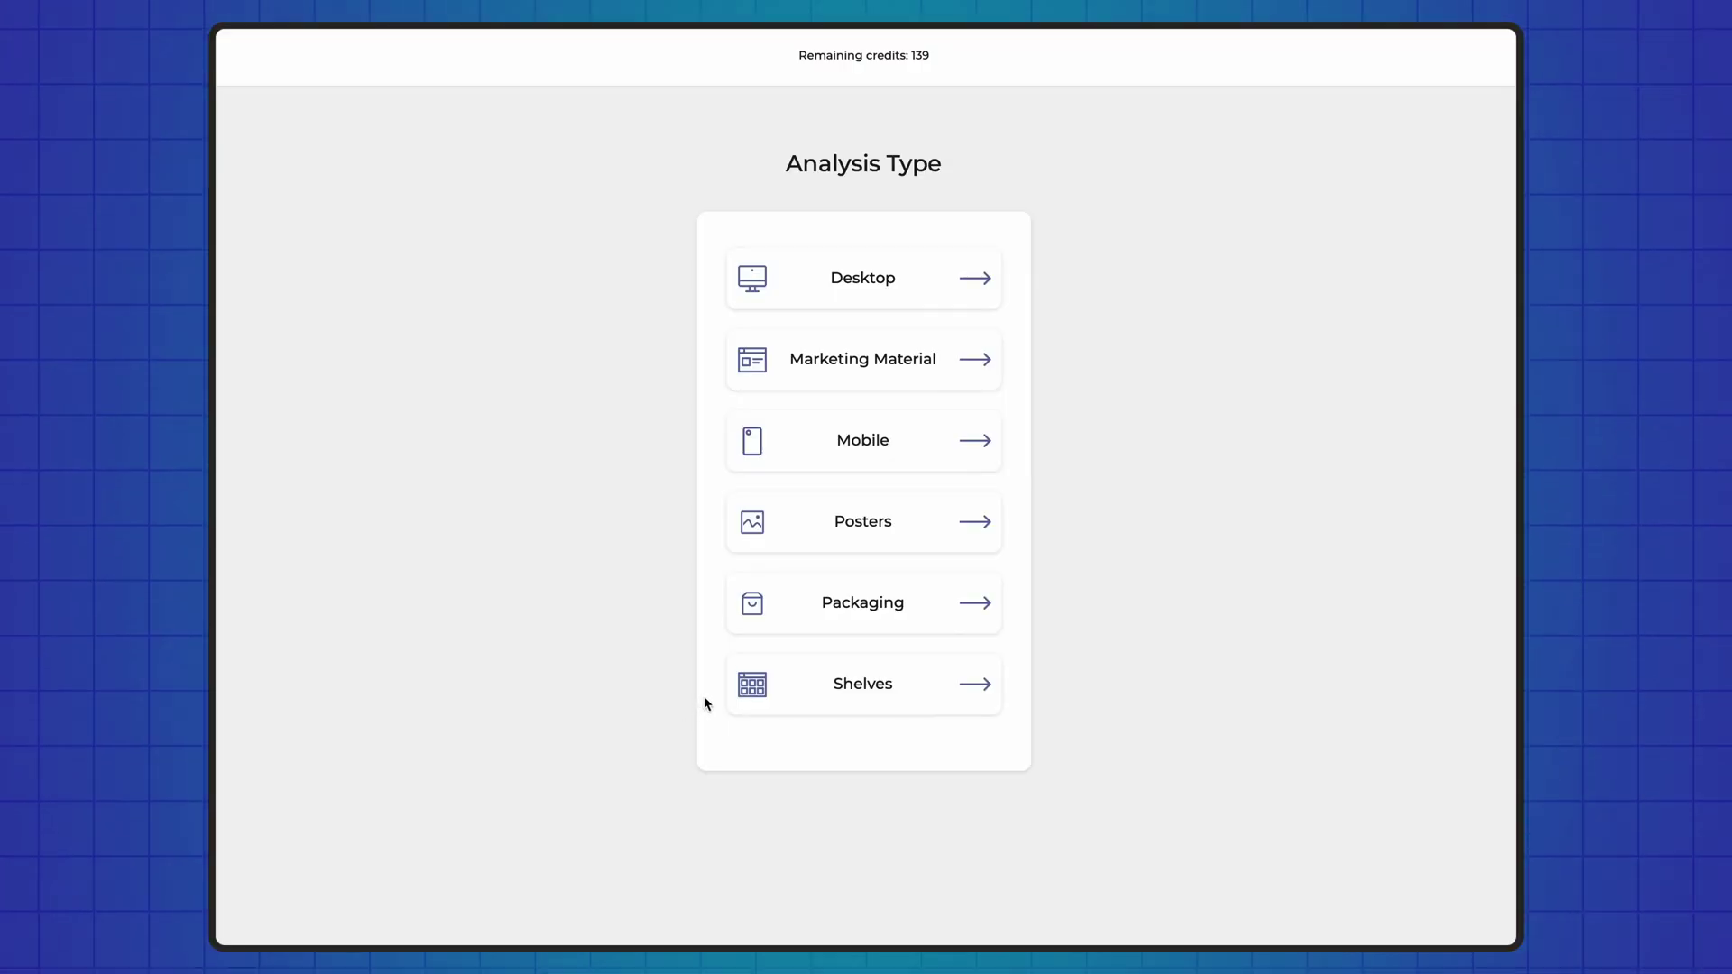
pyautogui.moveTo(895, 442)
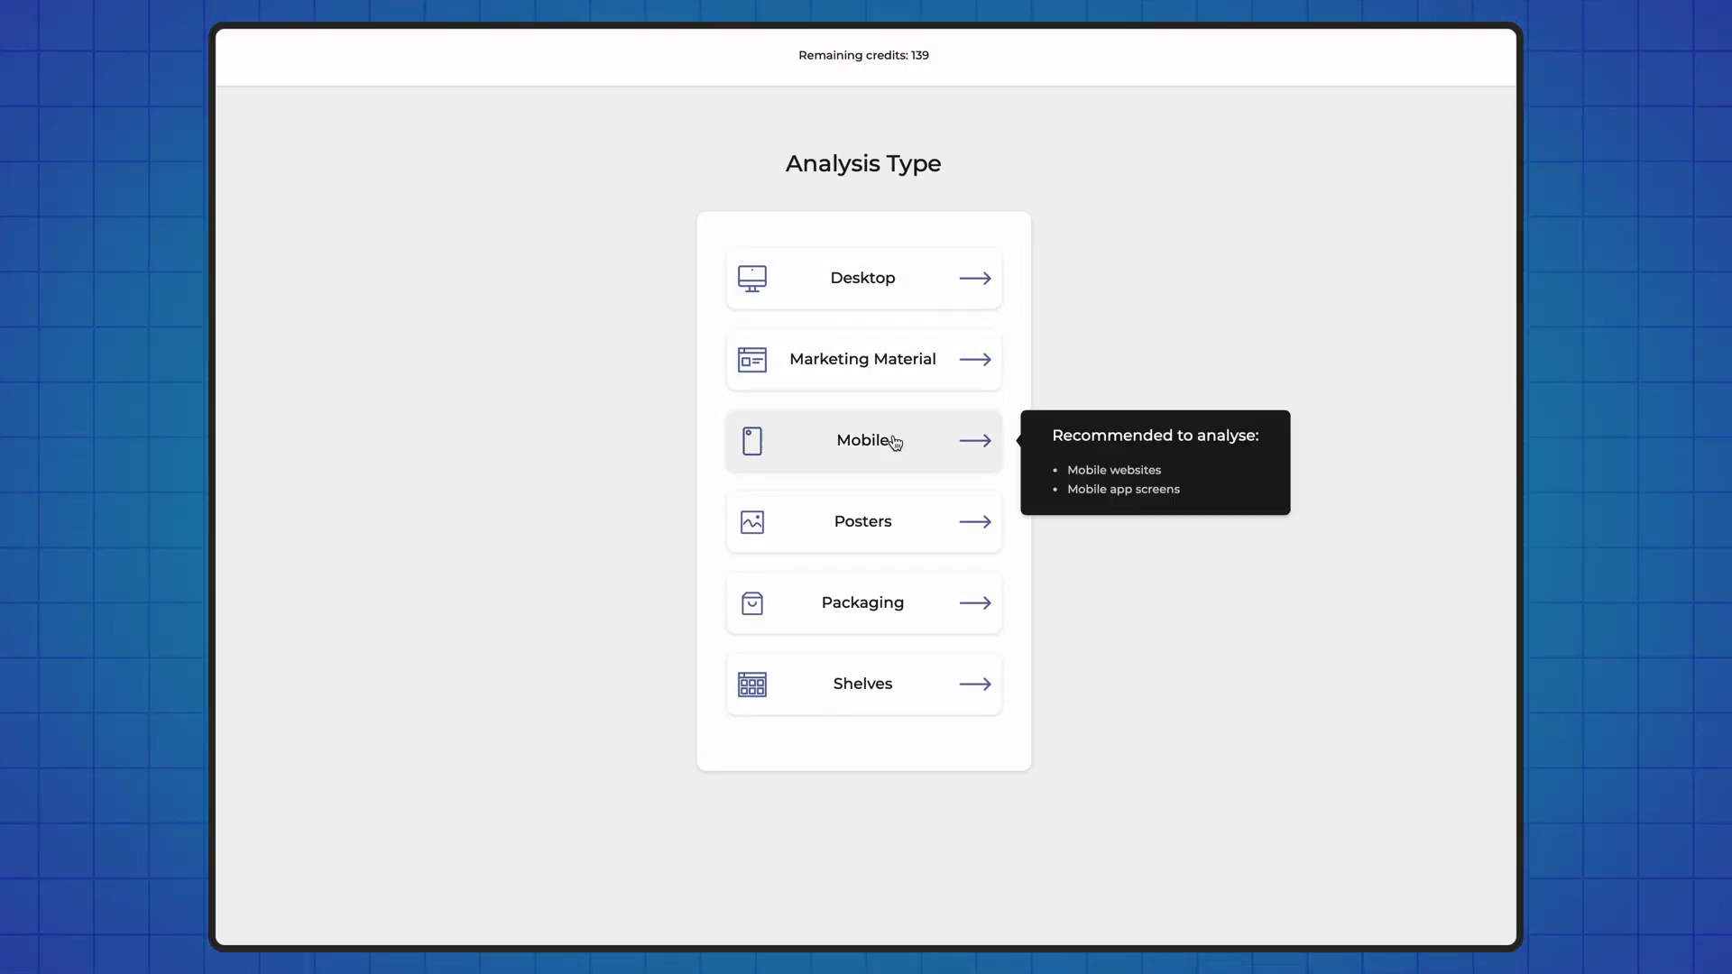
pyautogui.moveTo(884, 678)
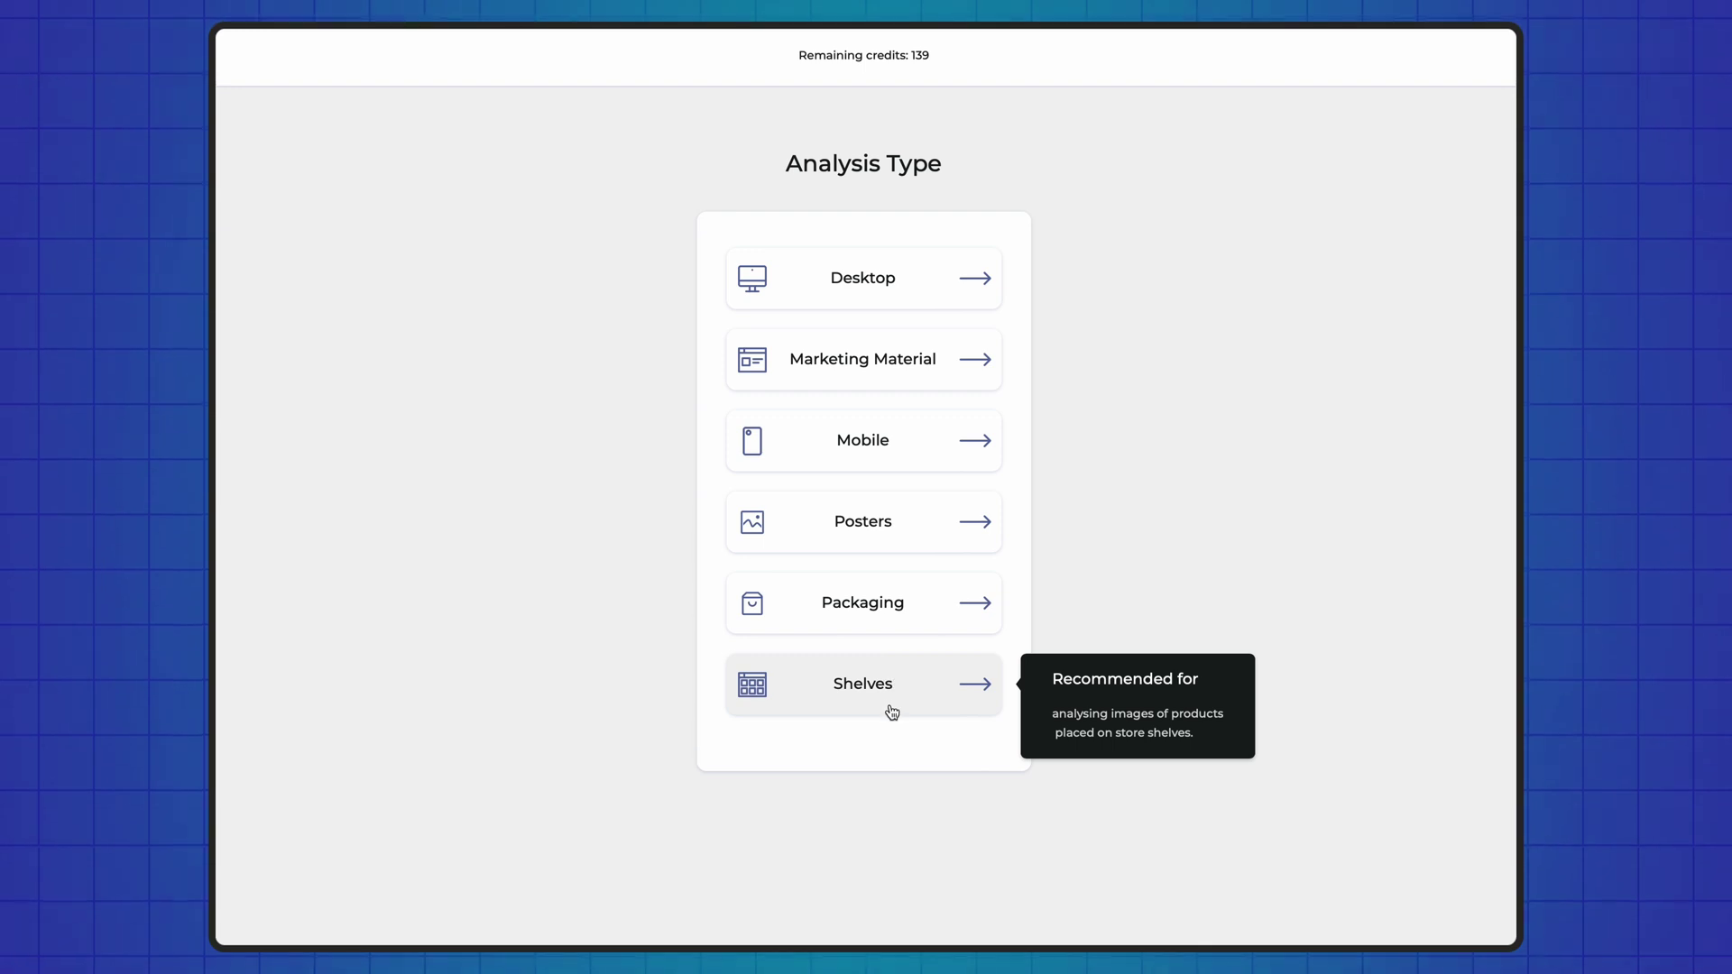